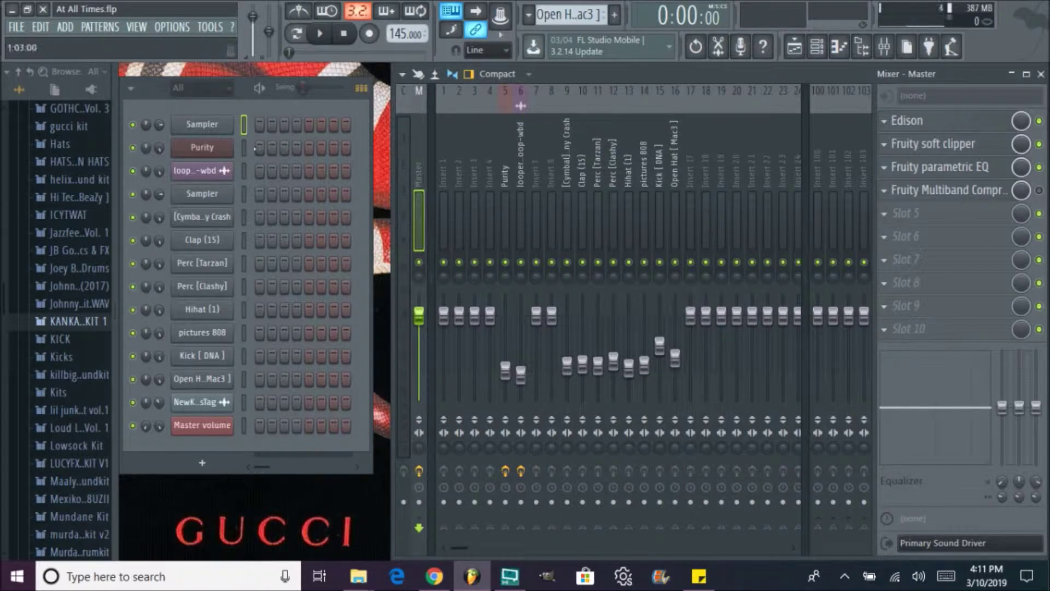
- Solo the Purity channel in the Channel Rack and select the Purity pattern
right_click(134, 147)
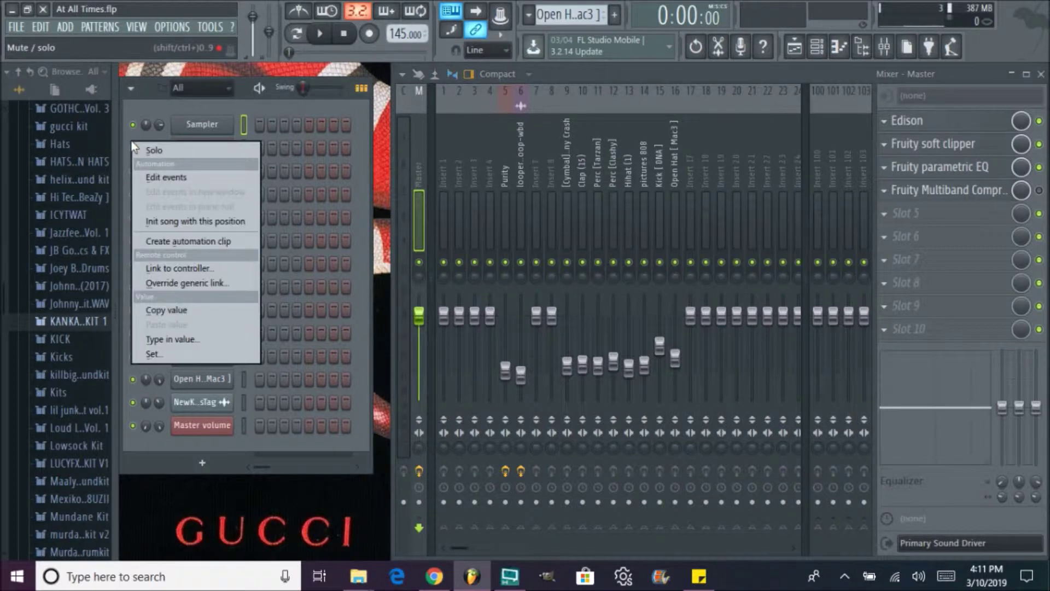
click(158, 150)
click(529, 16)
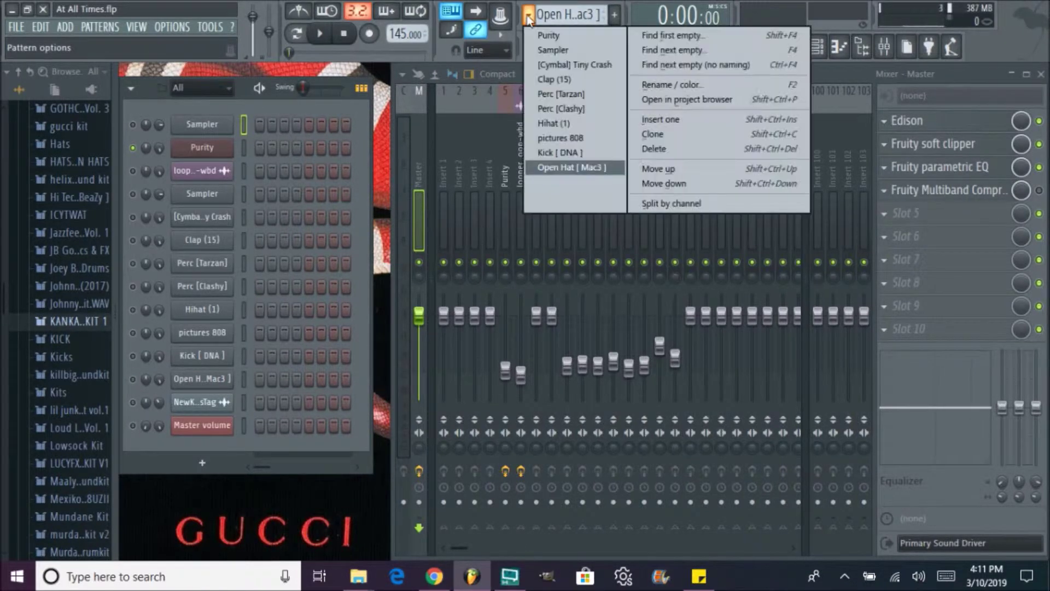
click(549, 35)
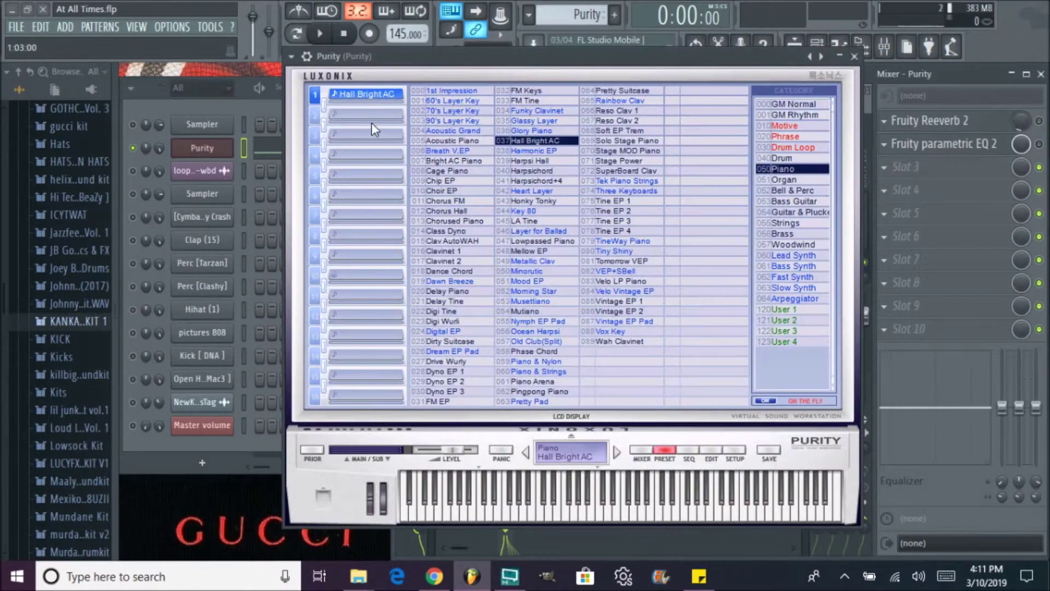
- Close the Purity plugin window to reveal its mixer insert with Fruity Reeverb 2
click(854, 57)
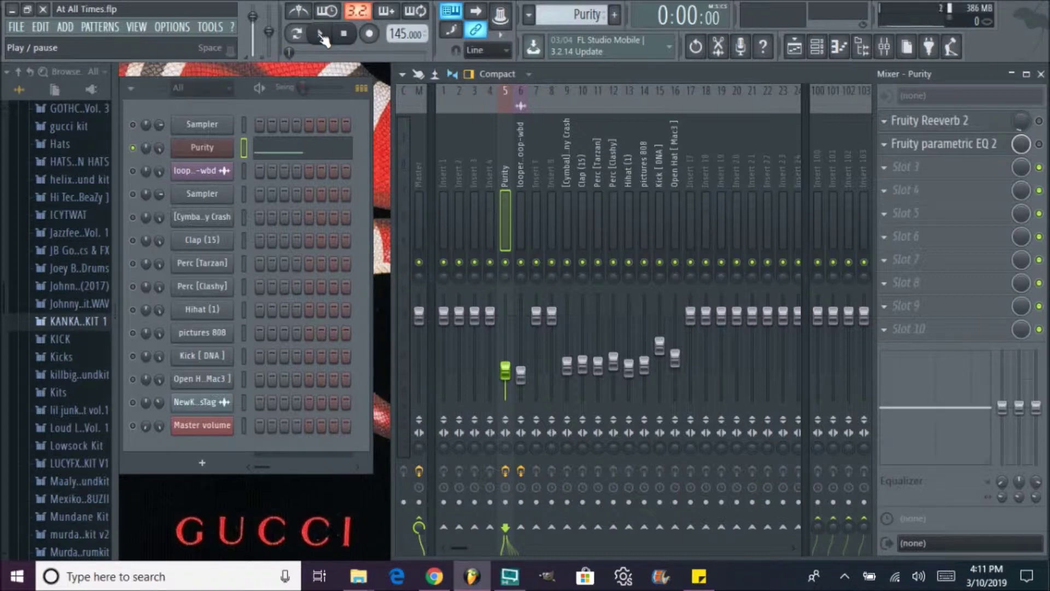
- Switch to pattern mode and add Fruity Parametric EQ 2 to an empty Purity FX slot
click(344, 37)
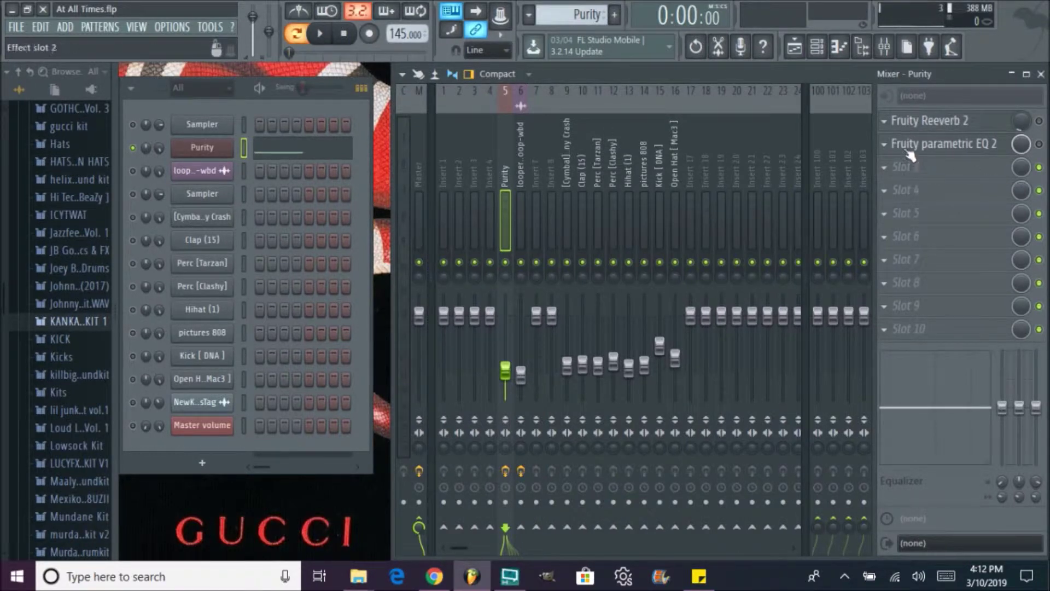
click(890, 166)
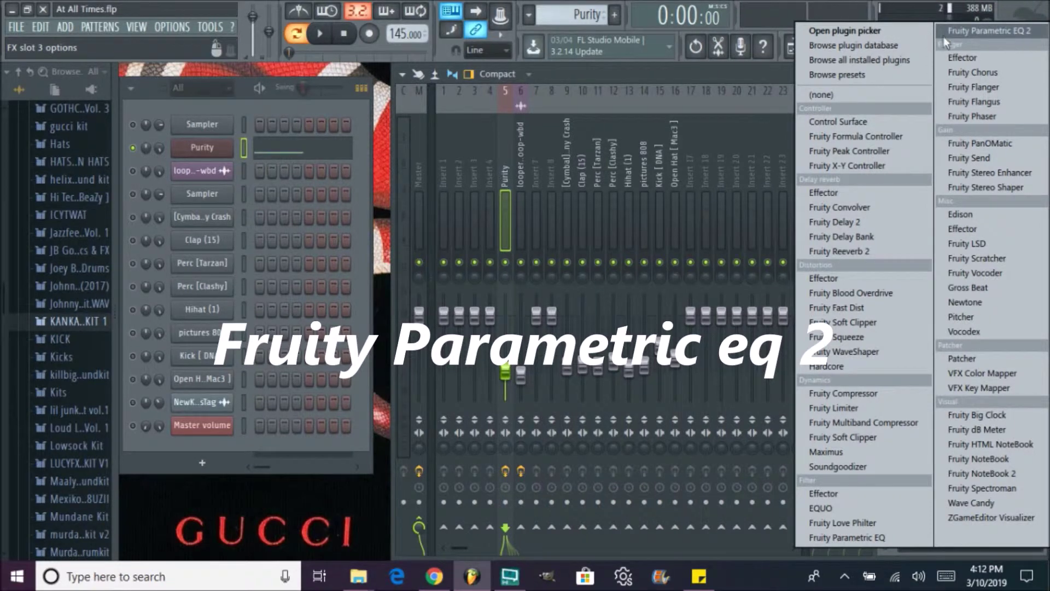
click(989, 30)
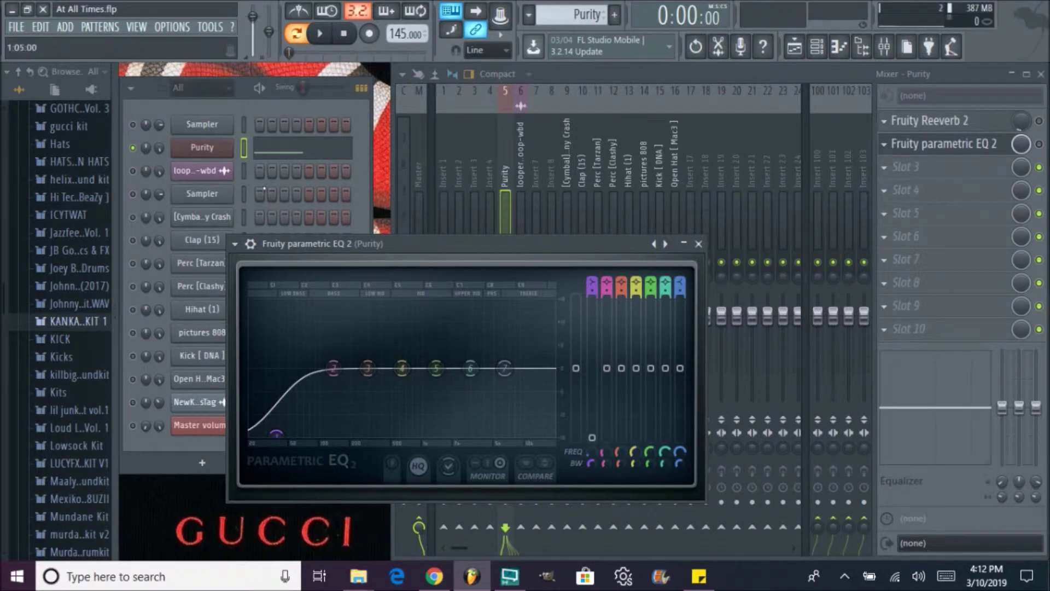
- Pull the Purity EQ's low band down to -18 dB while auditioning playback
drag(291, 432, 281, 434)
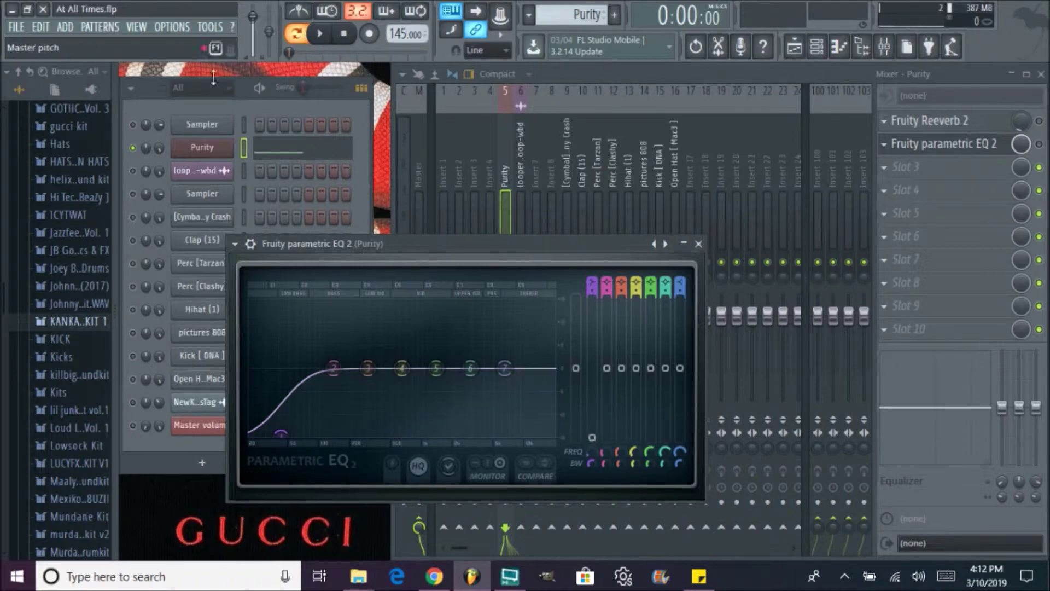
click(320, 34)
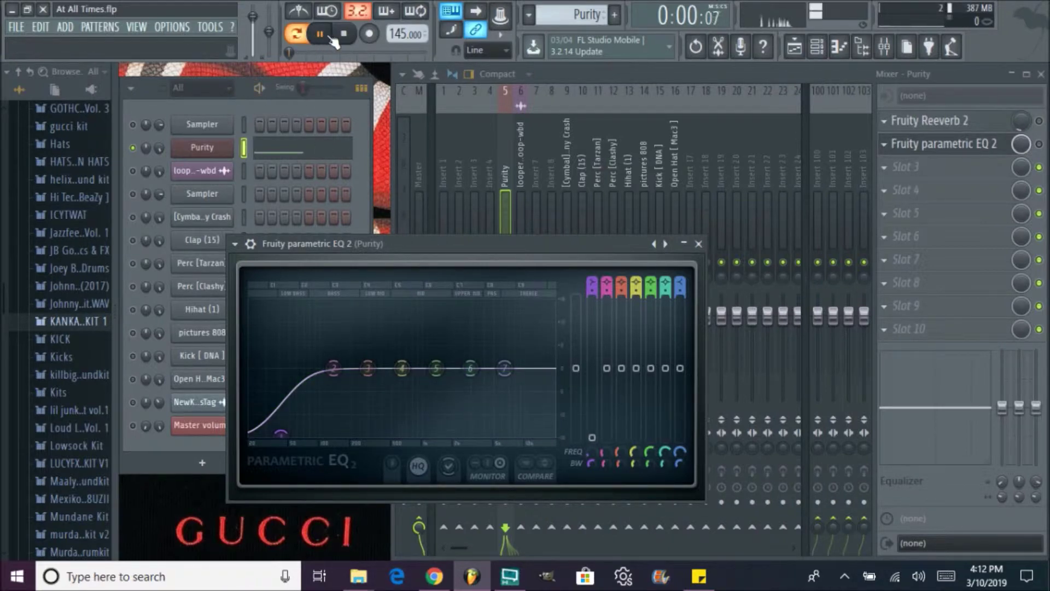
click(1040, 144)
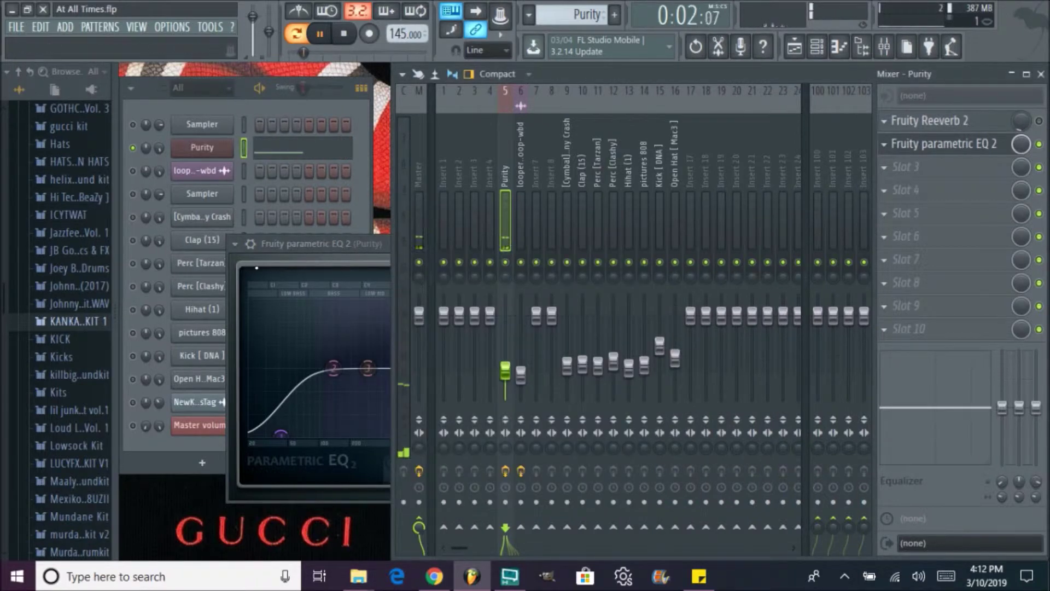
click(293, 399)
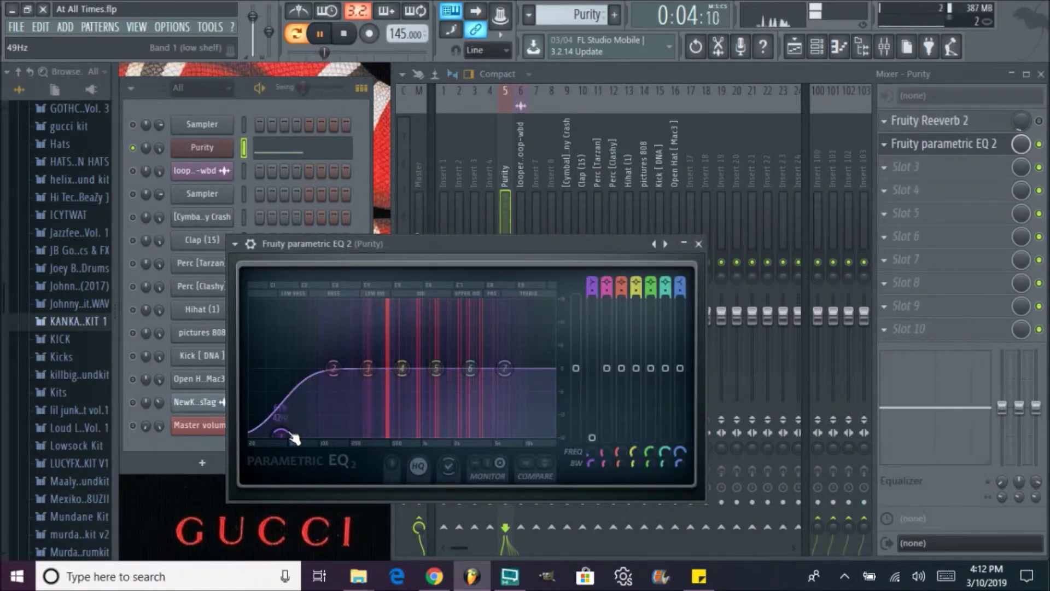
drag(293, 400, 293, 436)
key(space)
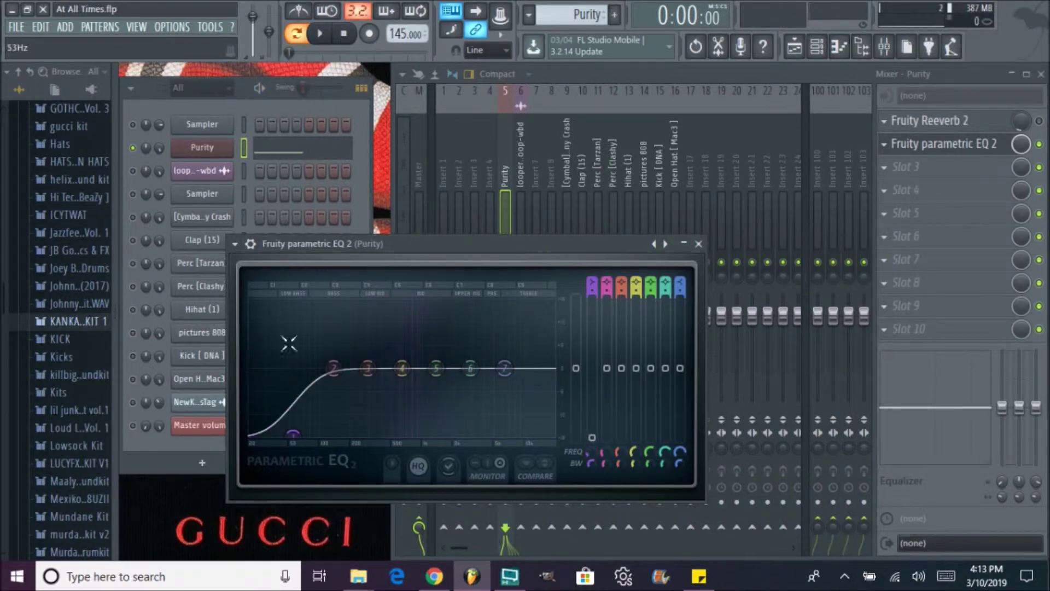
- Fine-tune the low cut to 56 Hz, close the EQ and play the beat to check it
drag(289, 344, 286, 345)
drag(521, 164, 505, 186)
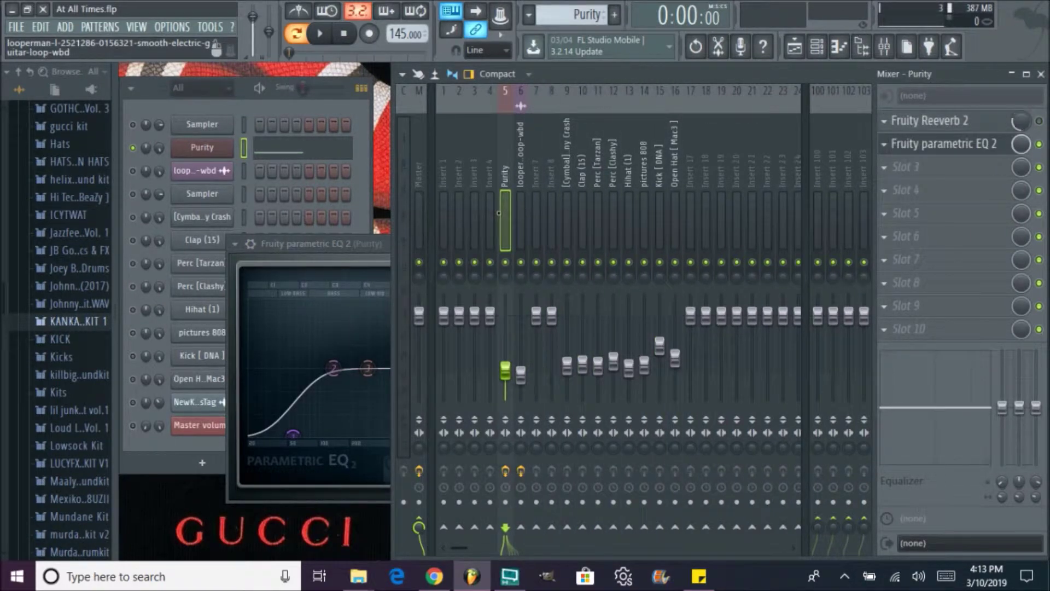
click(383, 350)
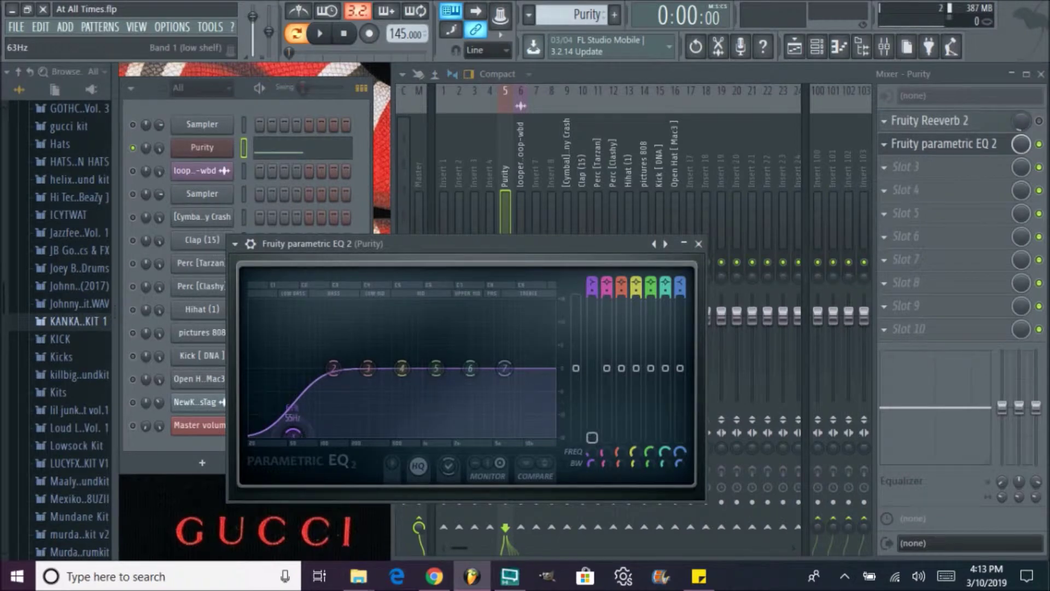
drag(293, 433, 293, 433)
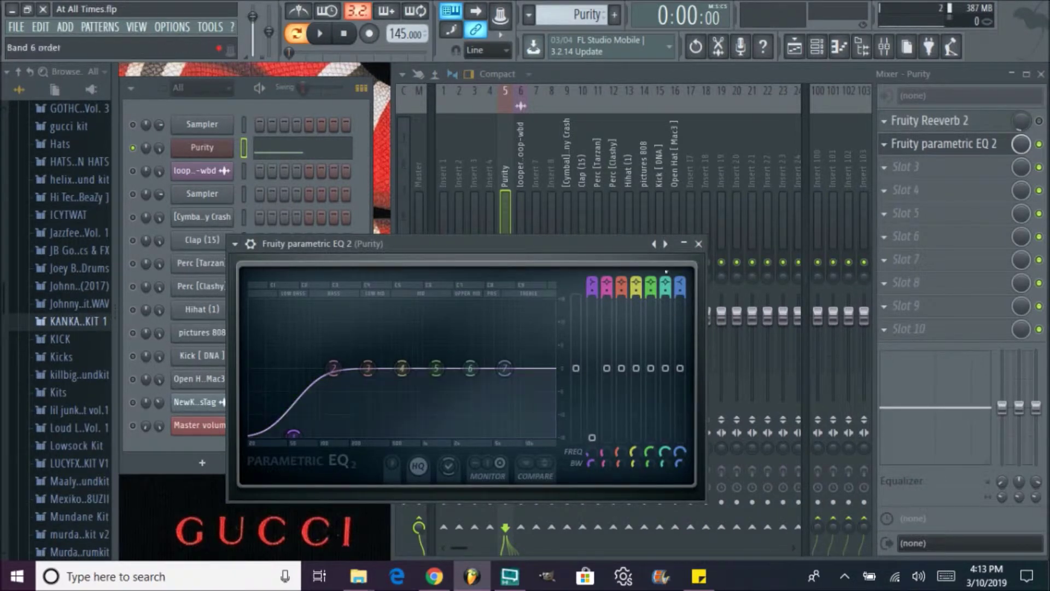
click(698, 243)
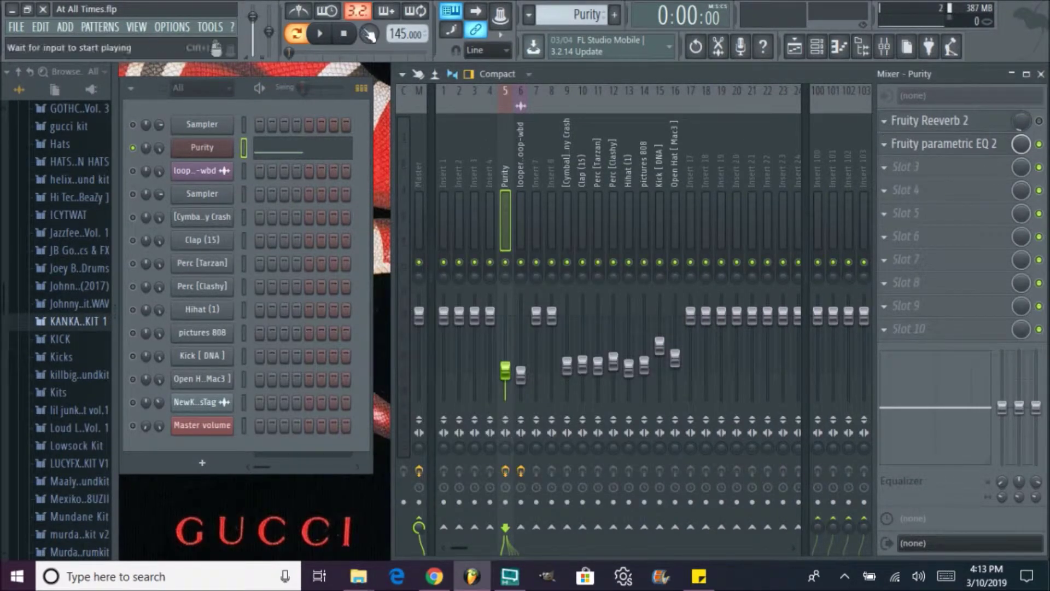
click(320, 37)
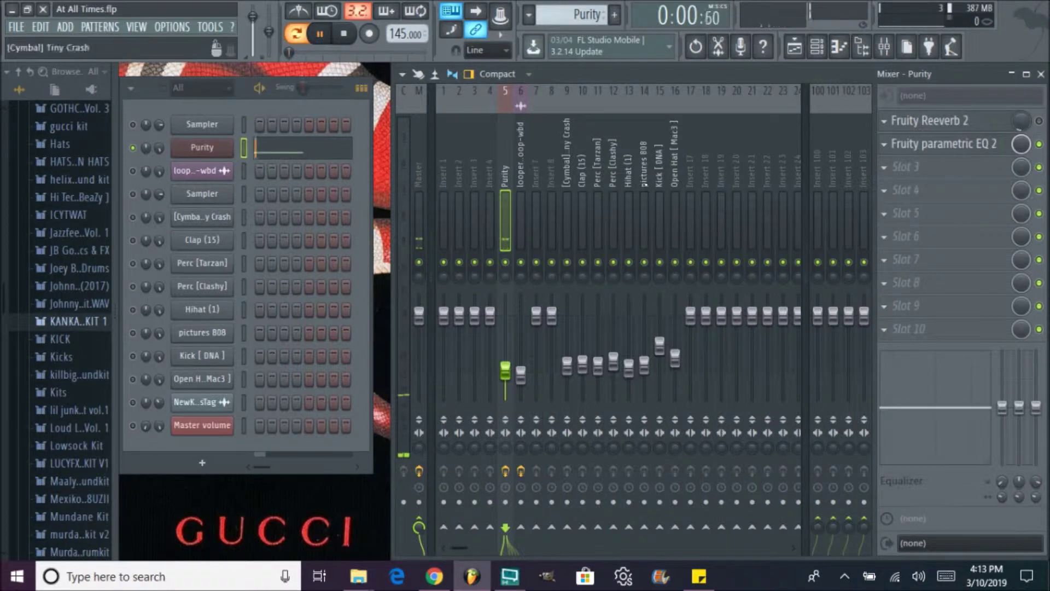
click(966, 144)
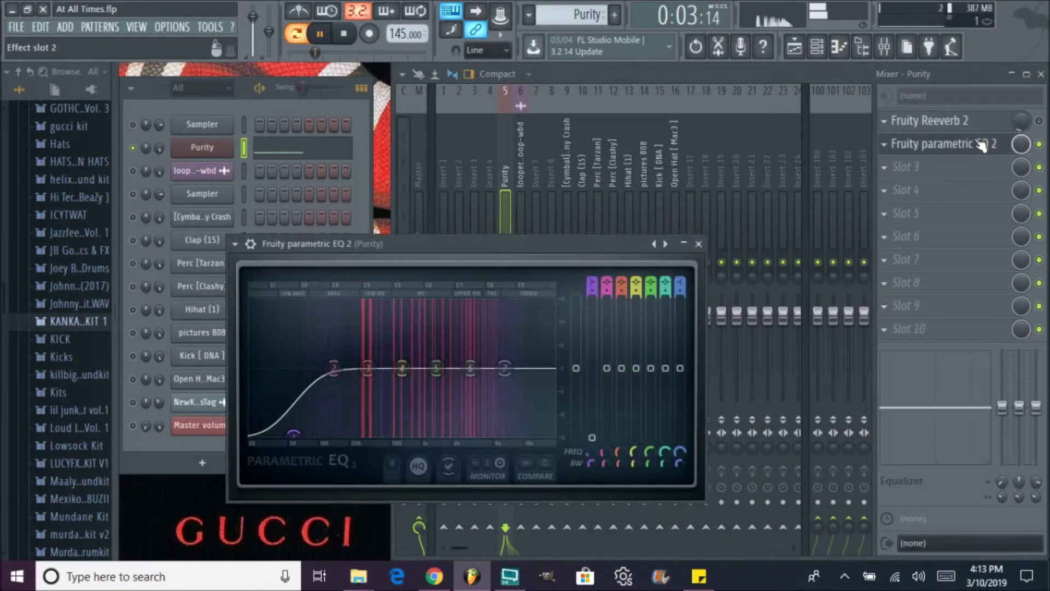
click(700, 244)
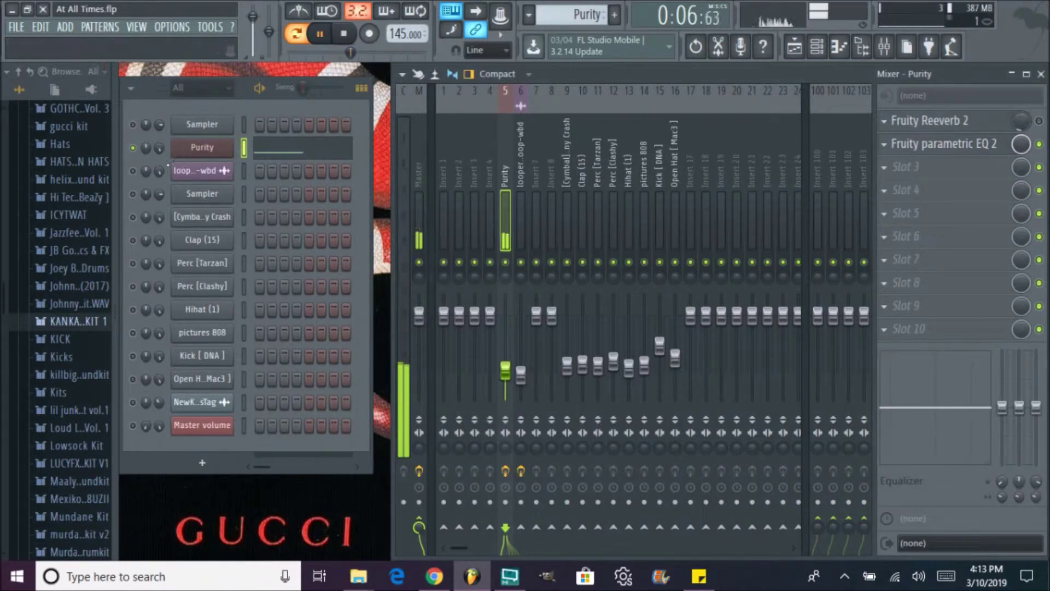
- Solo the guitar loop and audition a parametric EQ 2 low cut on its mixer track
right_click(133, 171)
click(152, 178)
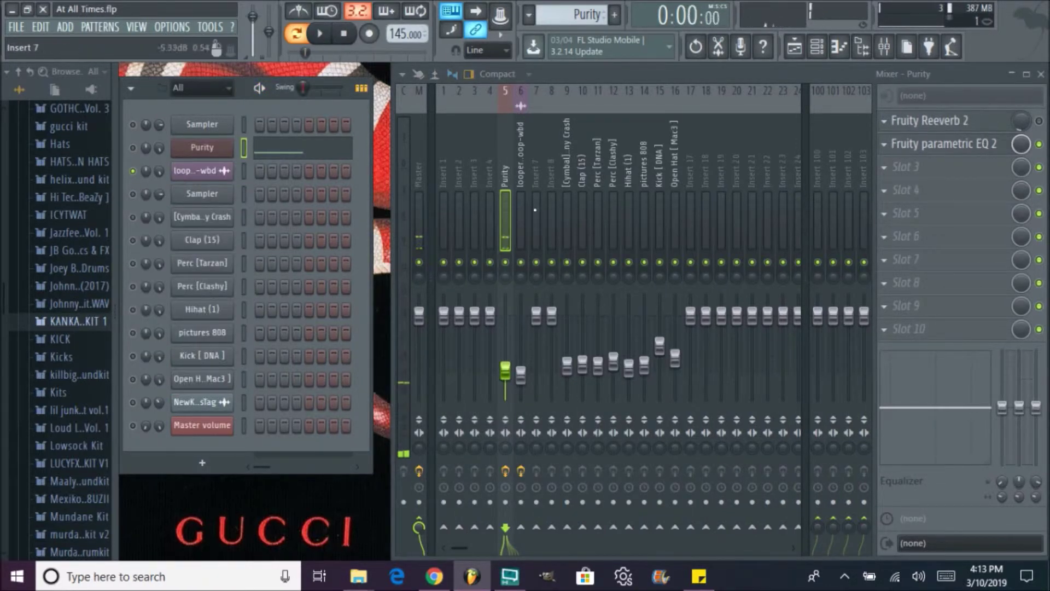
key(space)
click(520, 164)
click(941, 121)
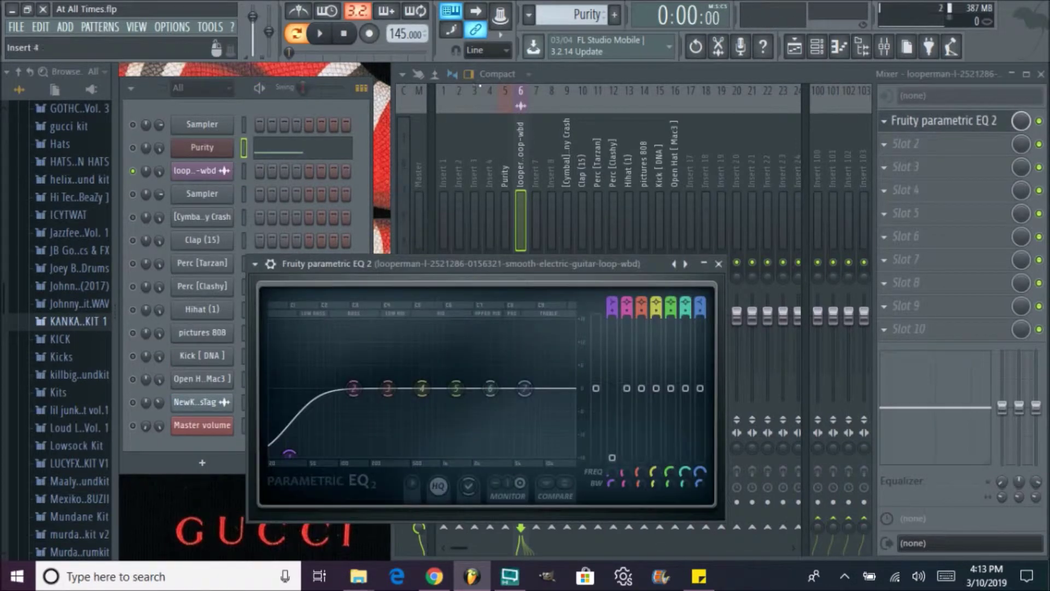
click(321, 34)
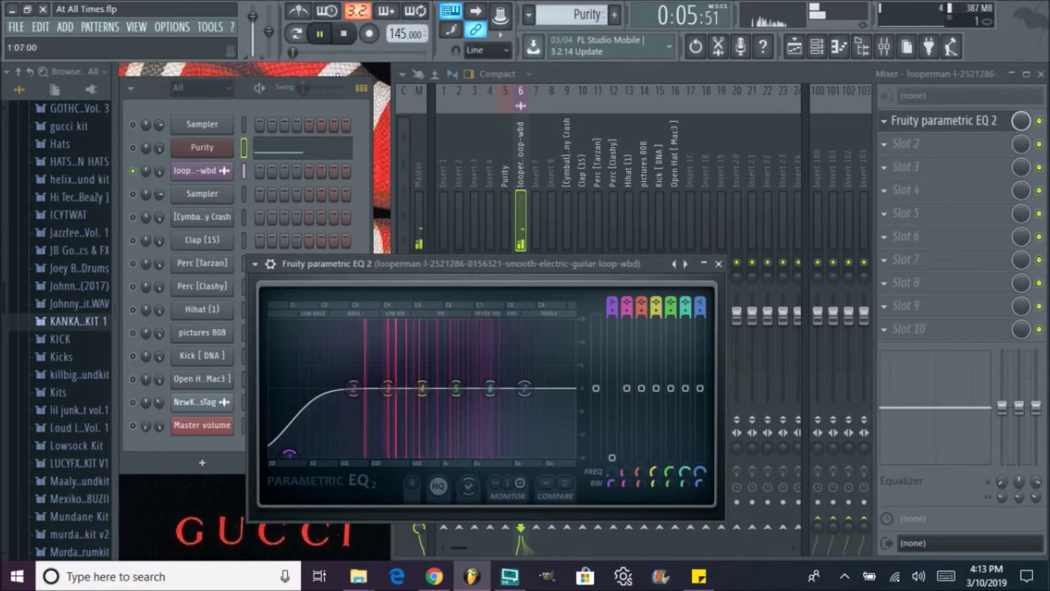
key(space)
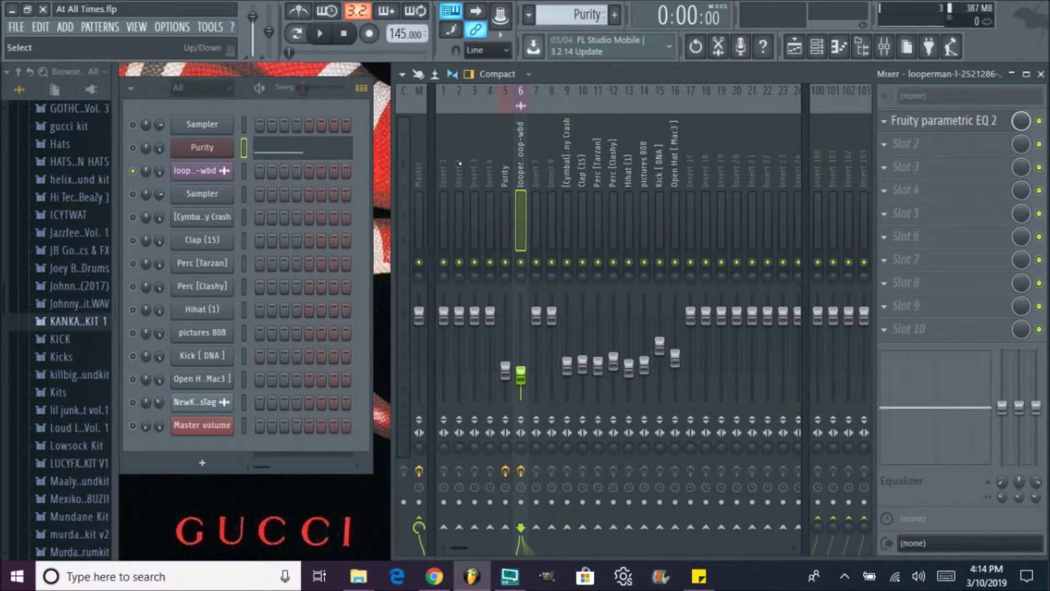
right_click(143, 149)
- Solo Clap (15), then Hihat (1), and open the Hihat (1) sample settings
click(143, 150)
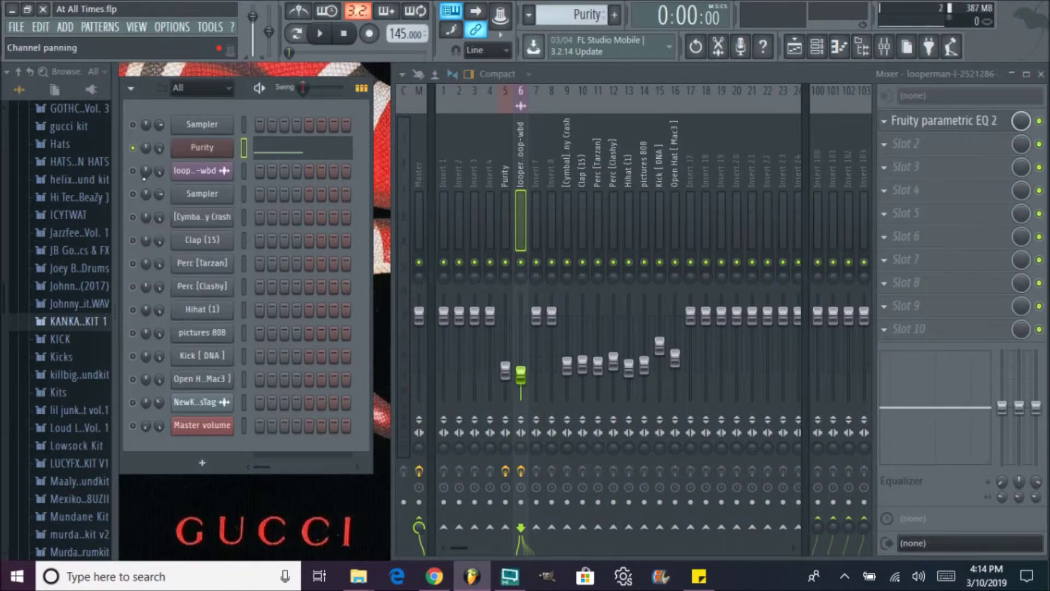
right_click(147, 240)
click(152, 245)
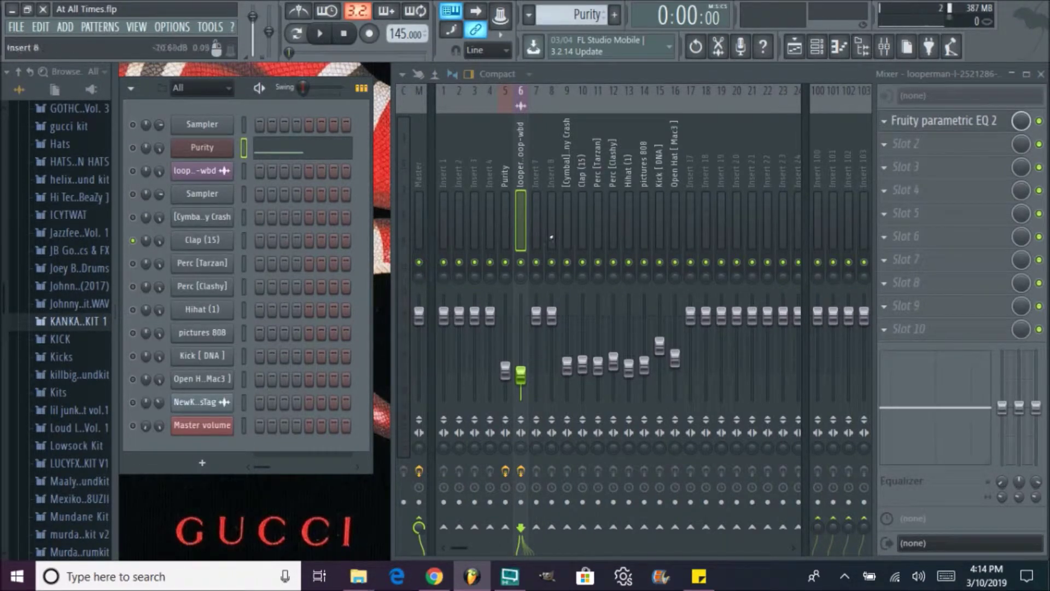
right_click(132, 309)
click(144, 320)
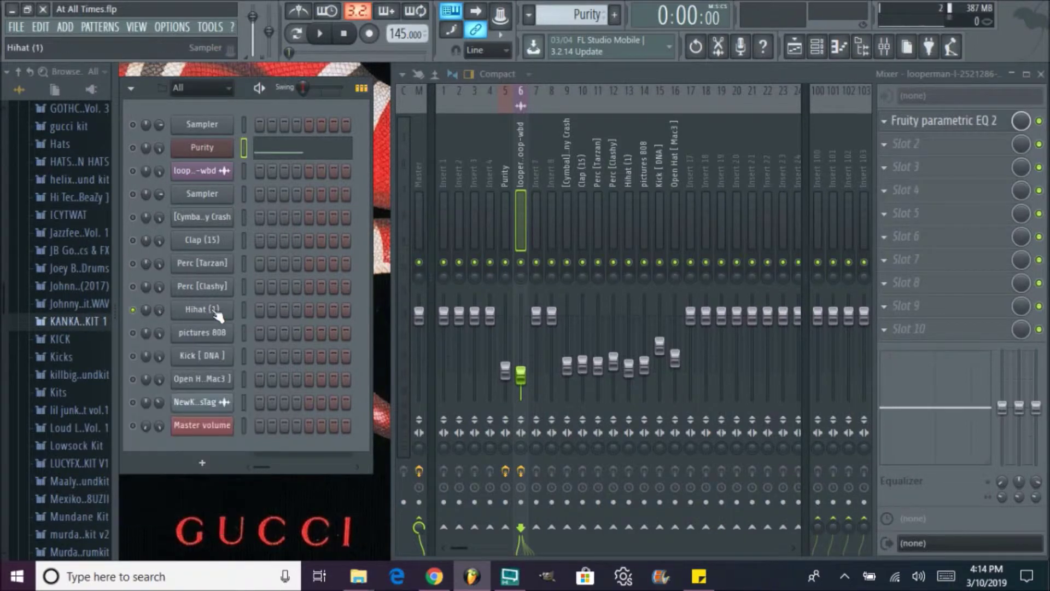
click(217, 313)
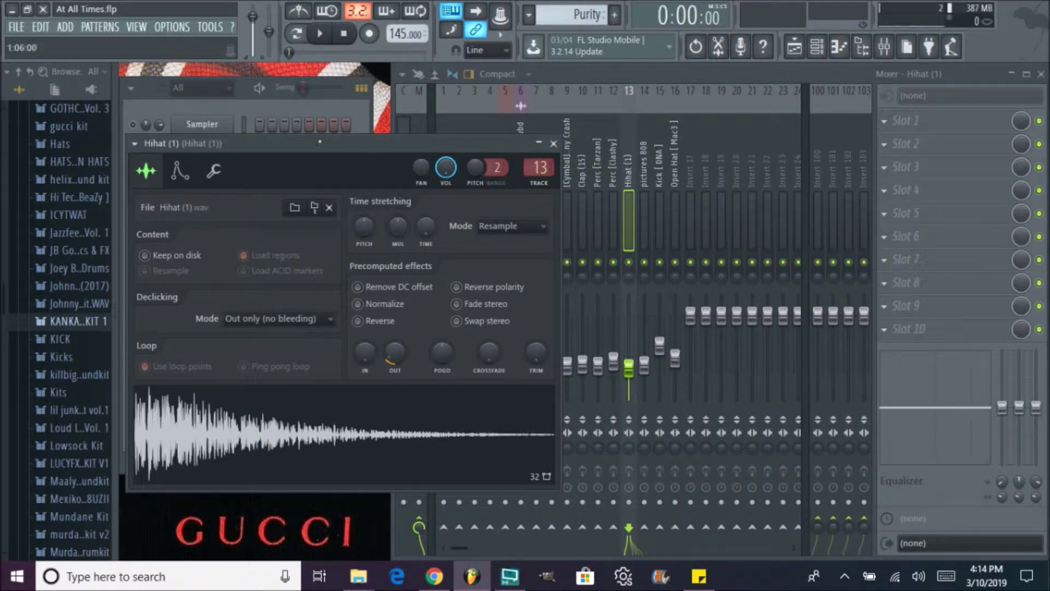
drag(246, 143, 398, 143)
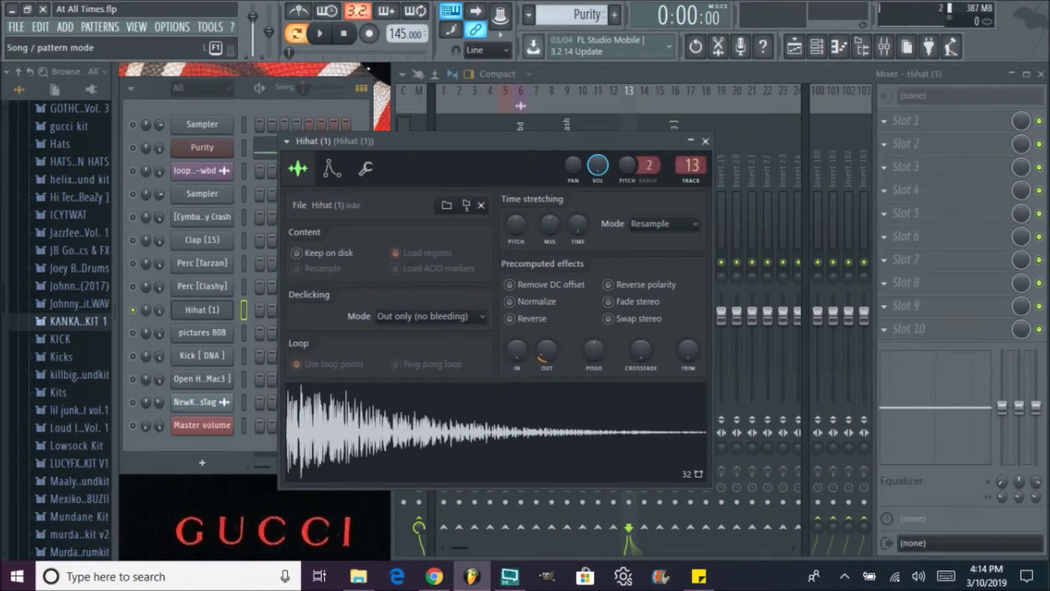
- Select the Hihat (1) pattern in pattern mode and preview it
click(319, 34)
click(300, 38)
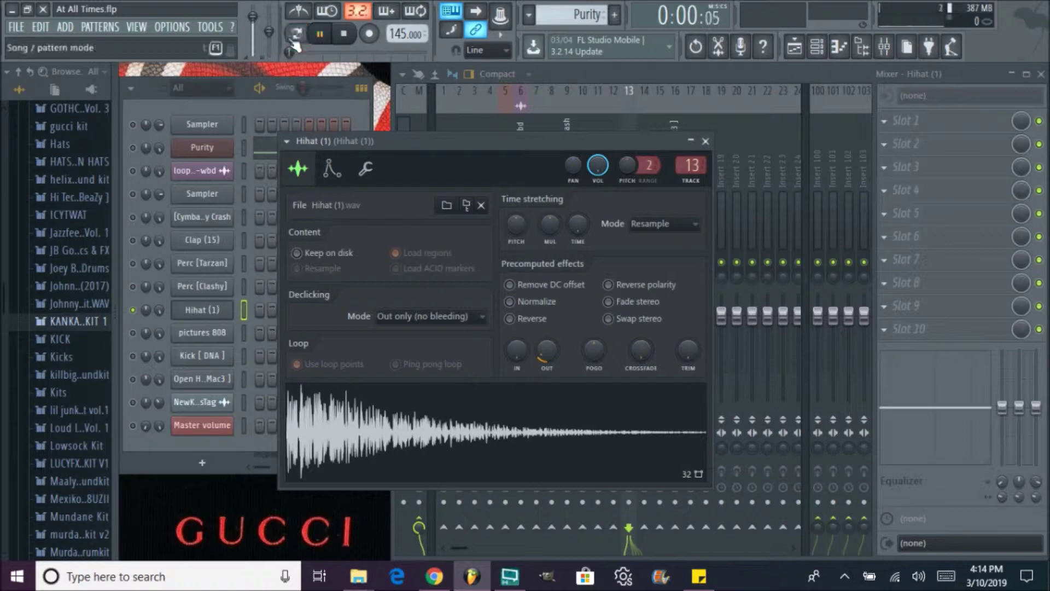
click(301, 36)
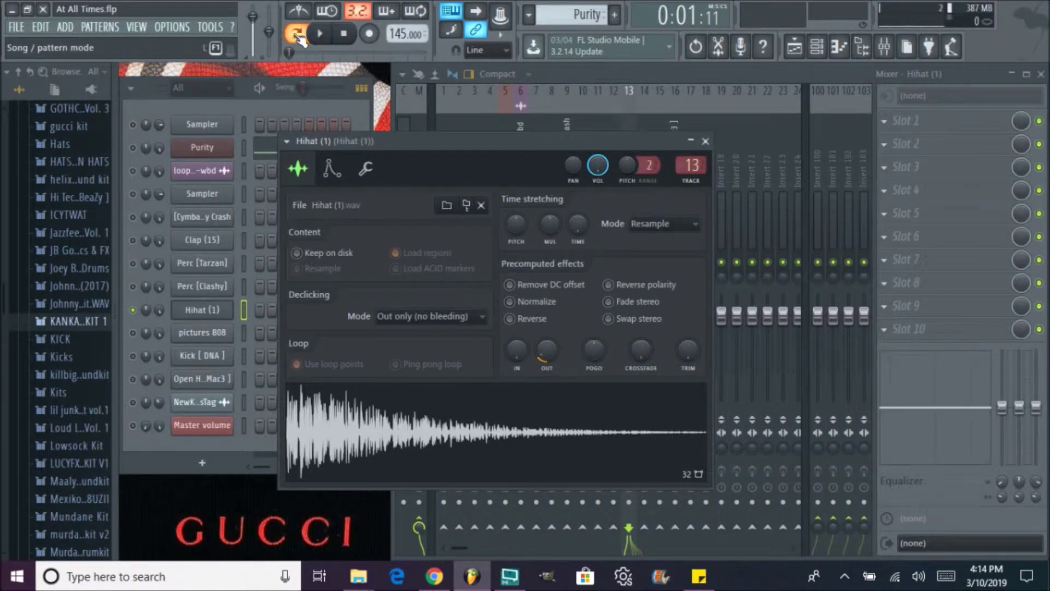
click(528, 16)
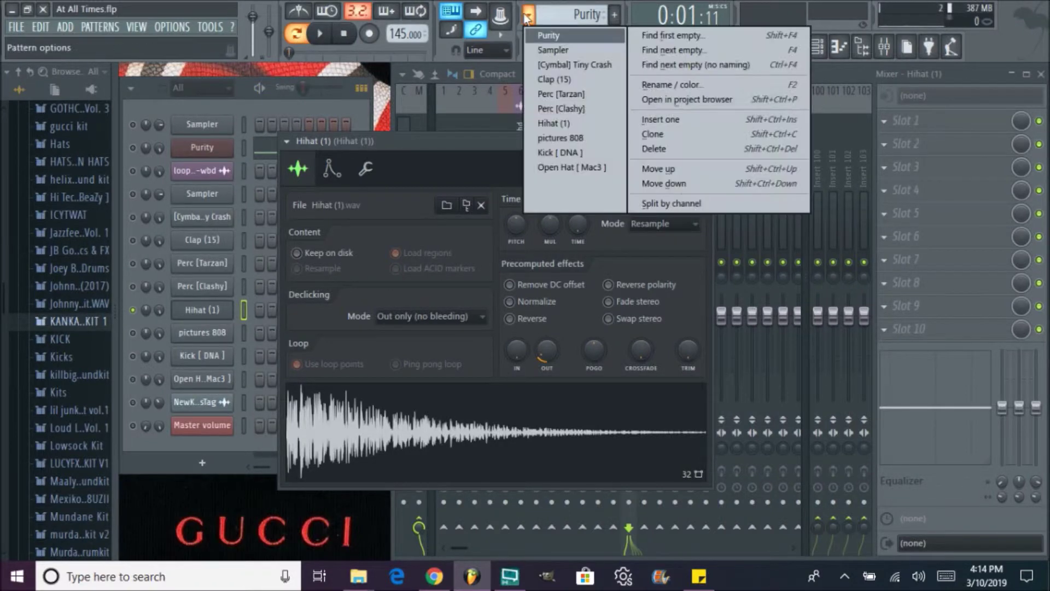
click(556, 123)
click(320, 34)
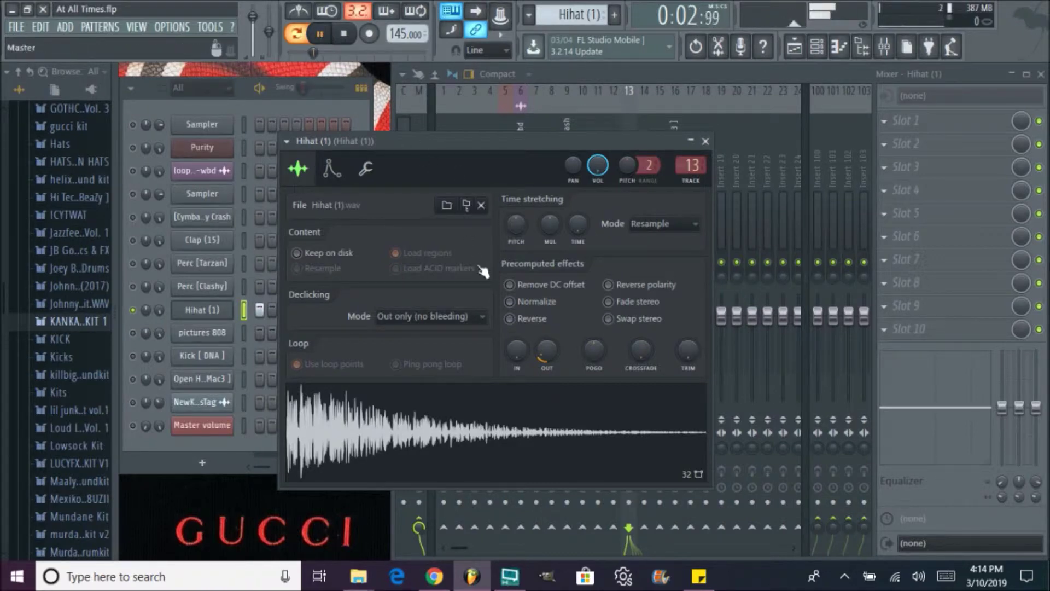
click(344, 34)
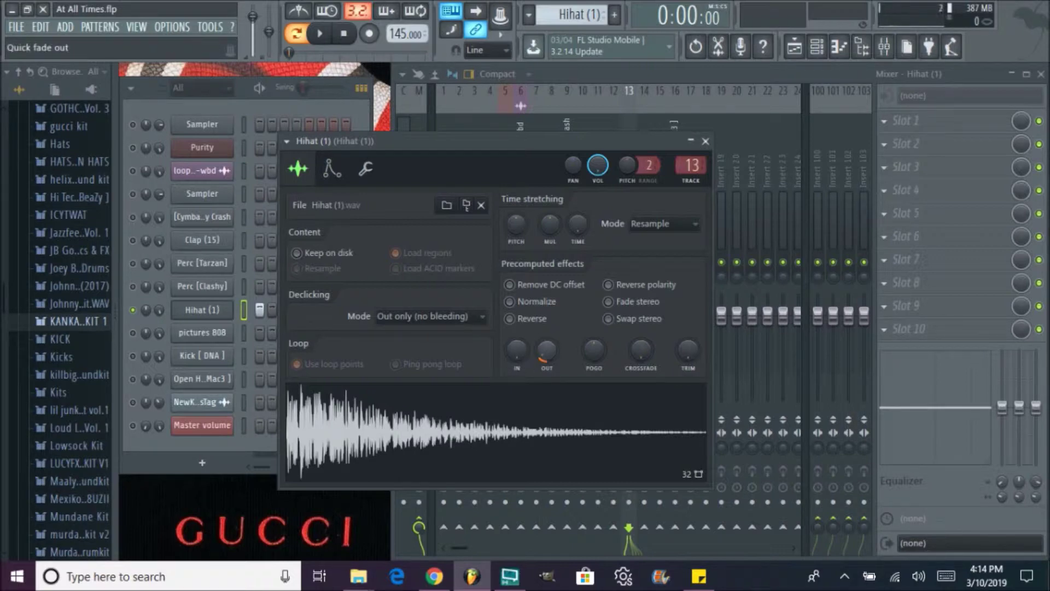
- Set the Hihat (1) sample's declicking fade-out to 15%
drag(547, 350, 547, 377)
key(space)
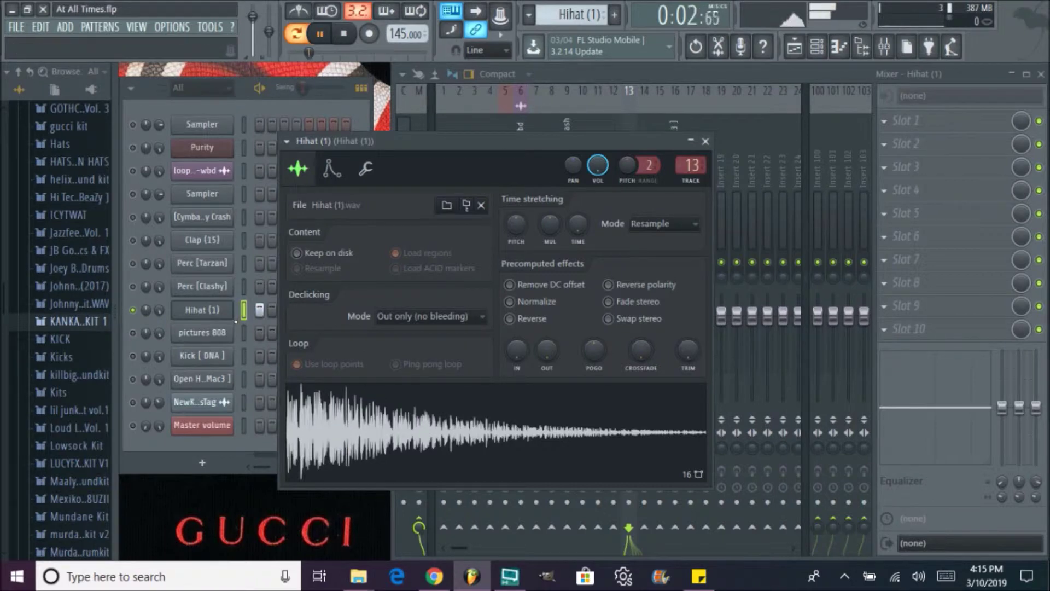
click(343, 34)
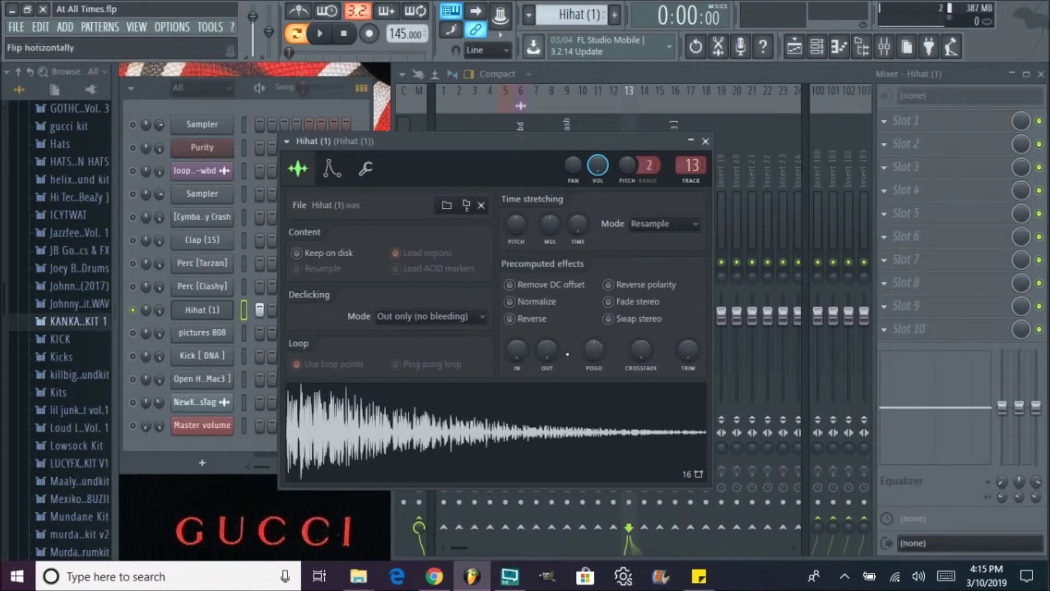
click(197, 317)
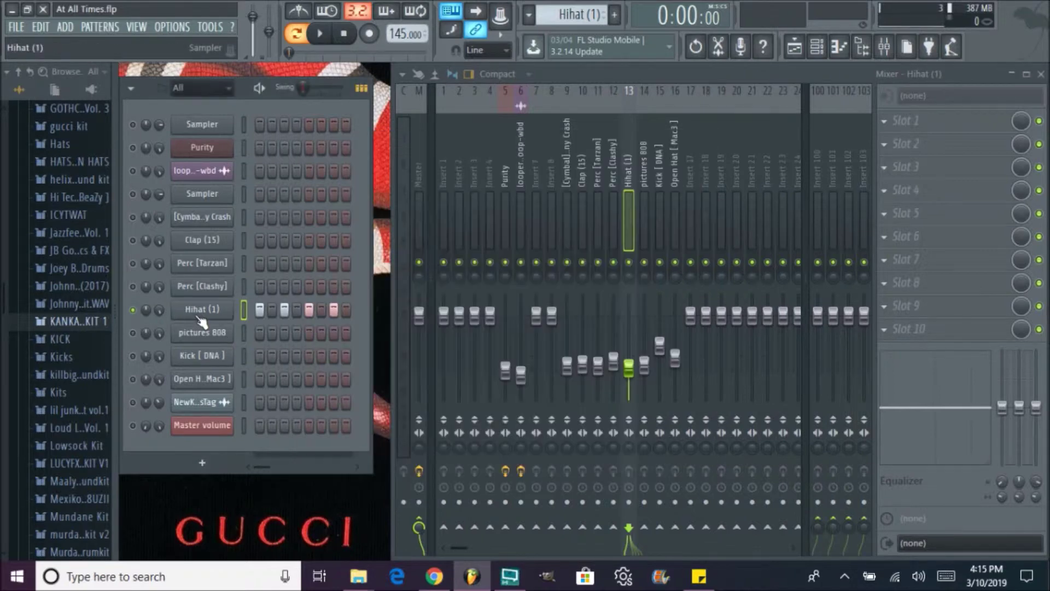
click(197, 317)
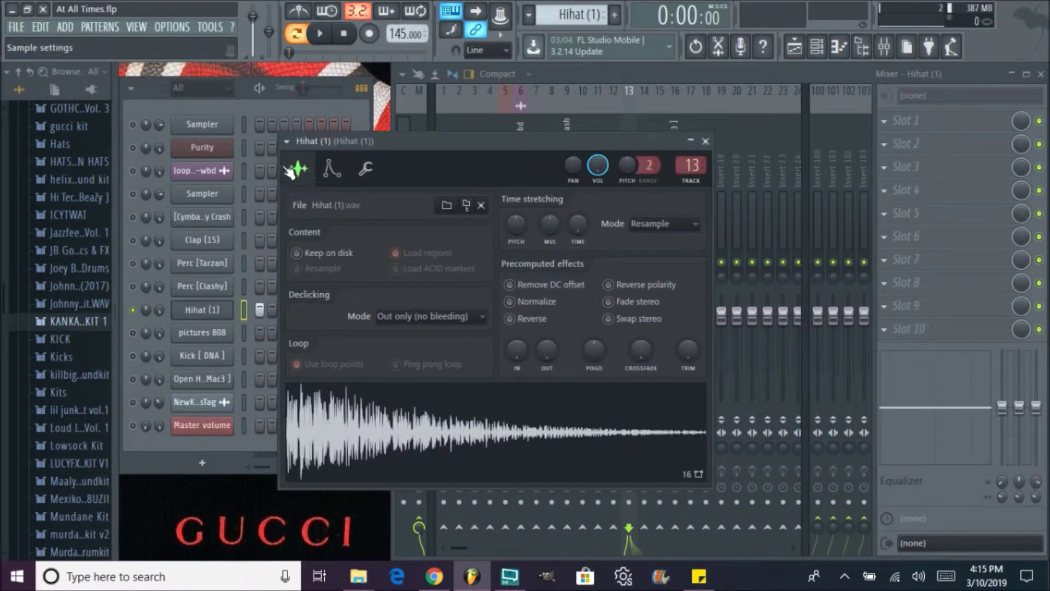
drag(546, 350, 547, 343)
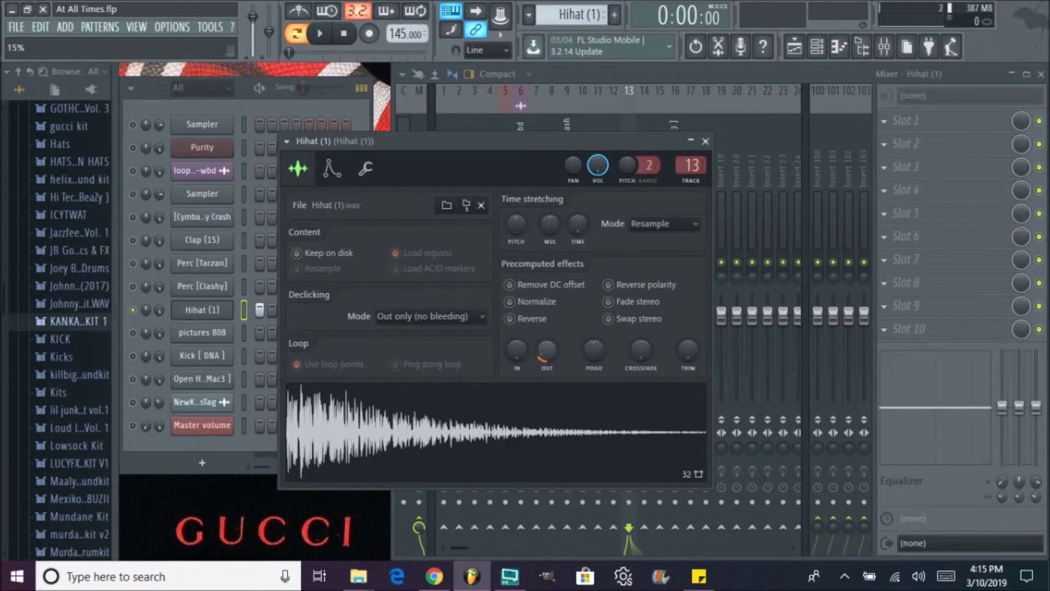
- Close the Hihat settings, play the beat, and inspect the pictures 808 mixer track's effect slots
click(706, 140)
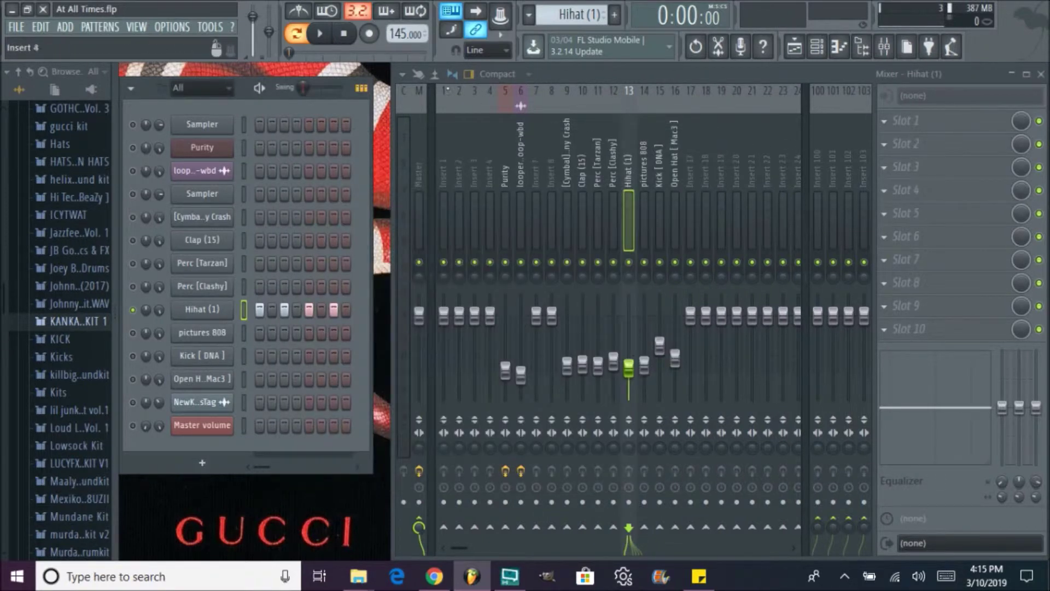
click(317, 37)
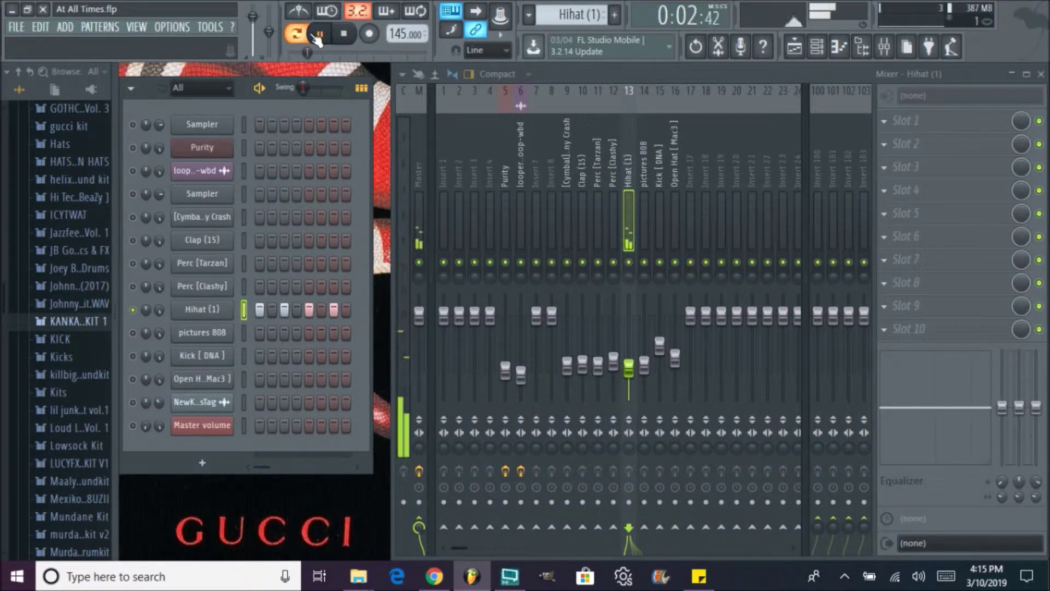
click(348, 36)
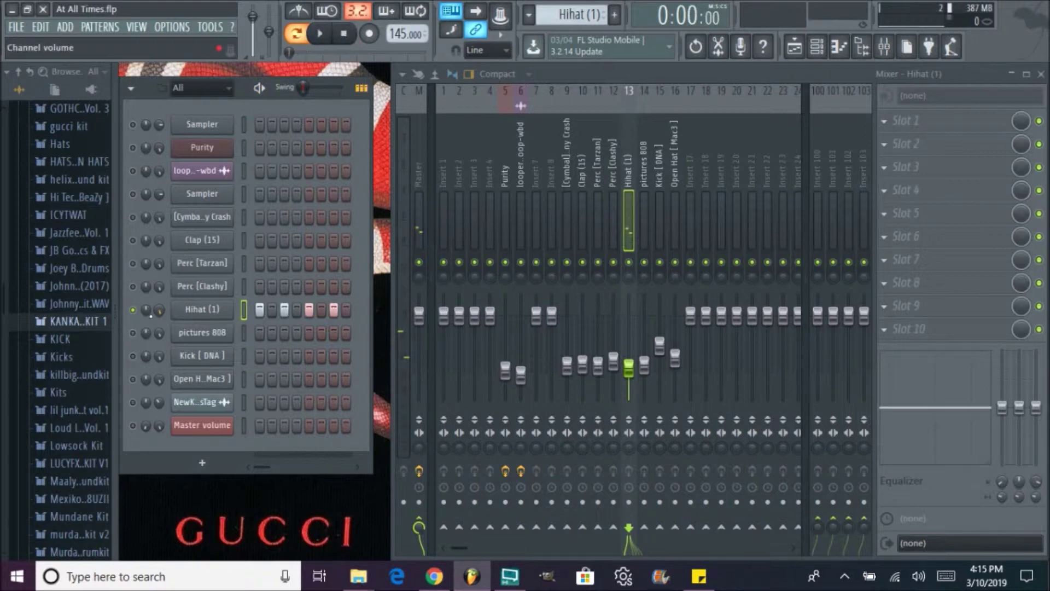
right_click(141, 331)
click(133, 333)
click(640, 218)
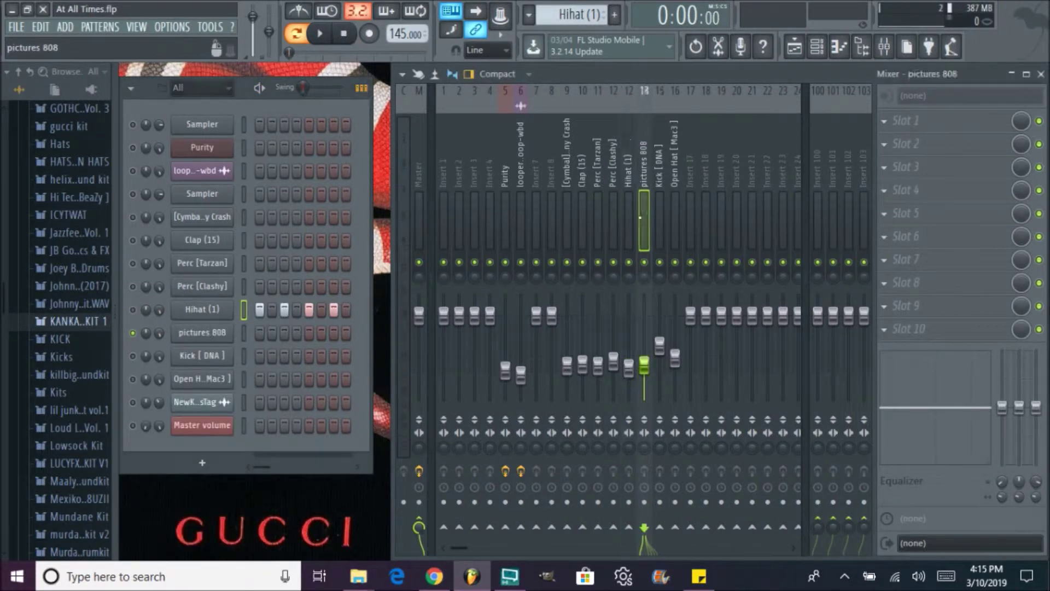
click(887, 126)
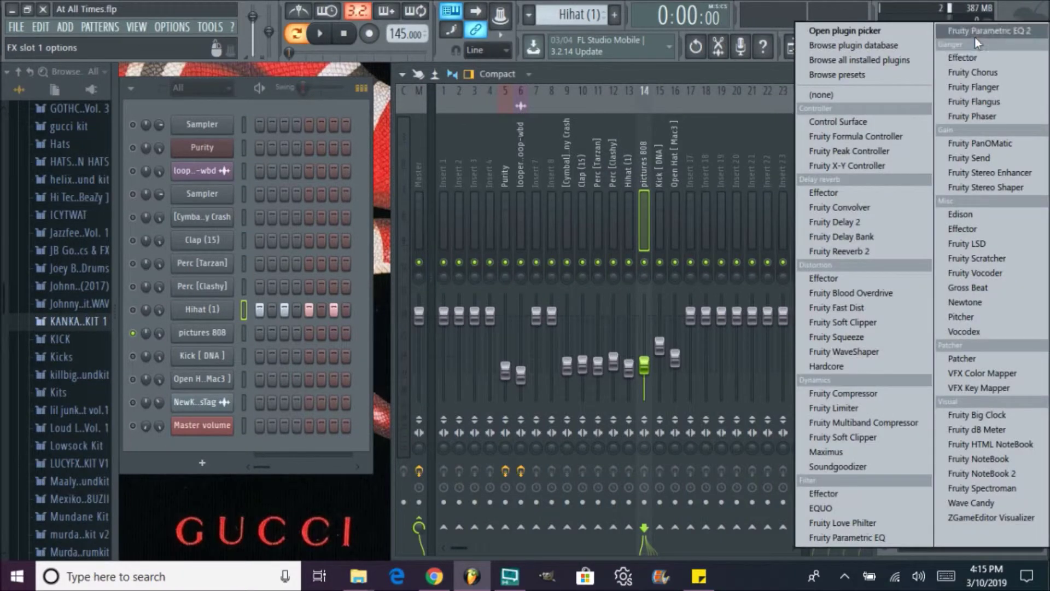
click(643, 208)
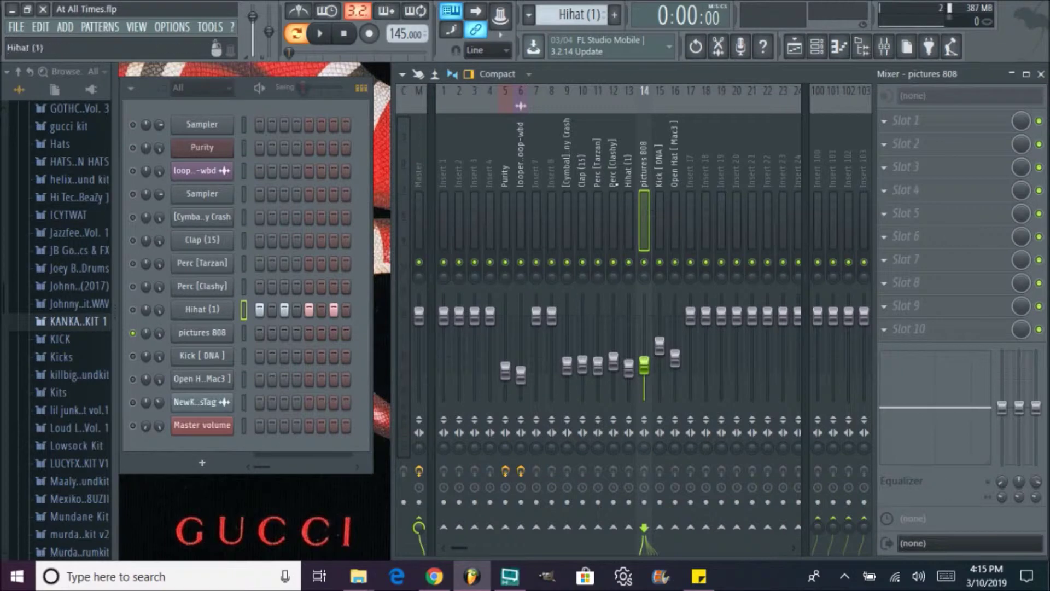
- Check the looper, Purity and Master tracks, then bypass the Master's Fruity Multiband Compressor
click(521, 214)
click(506, 214)
click(521, 213)
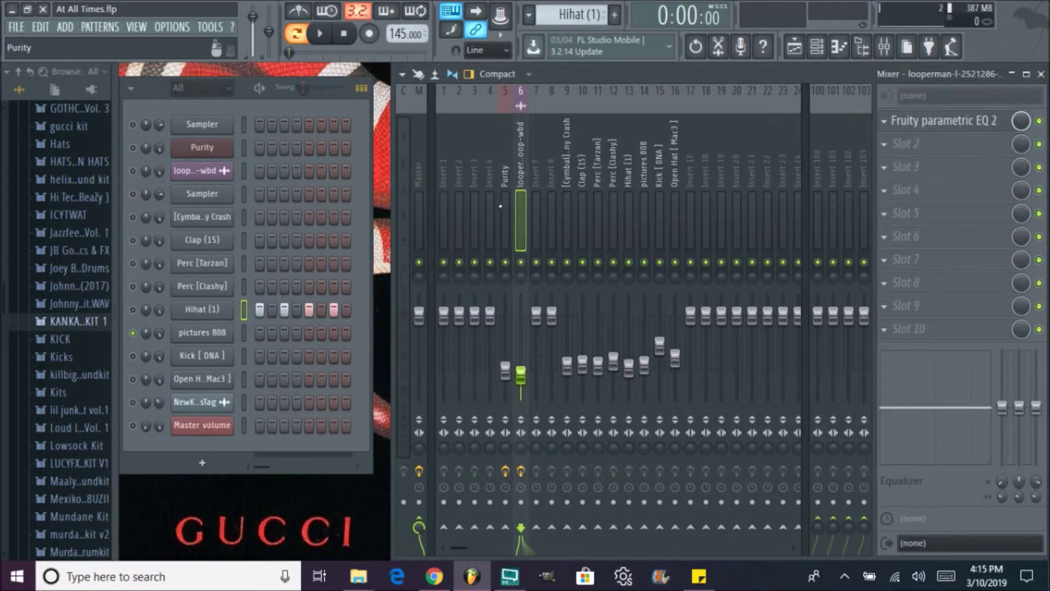
click(502, 206)
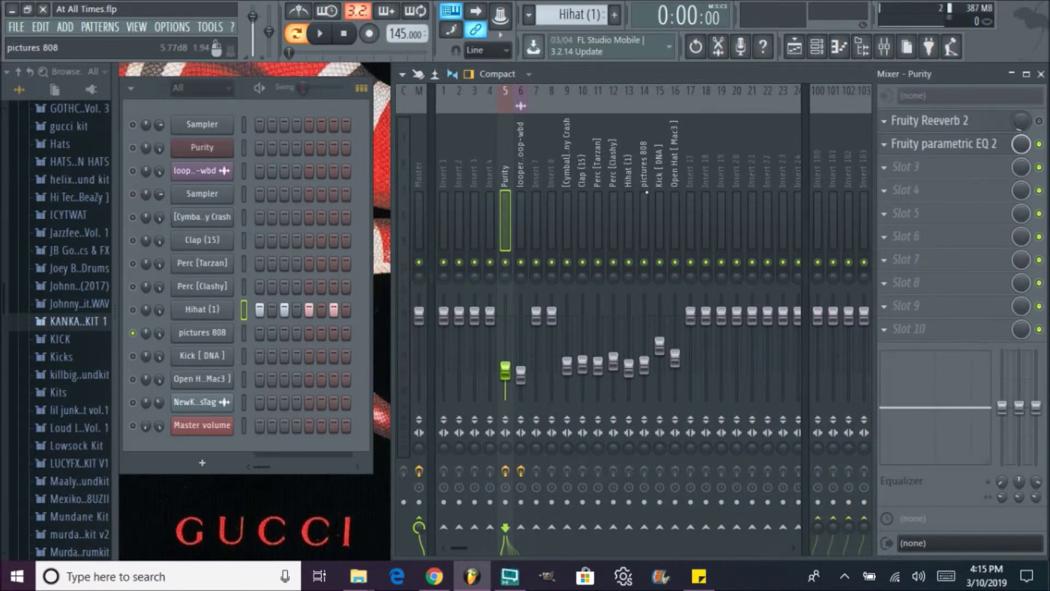
click(645, 180)
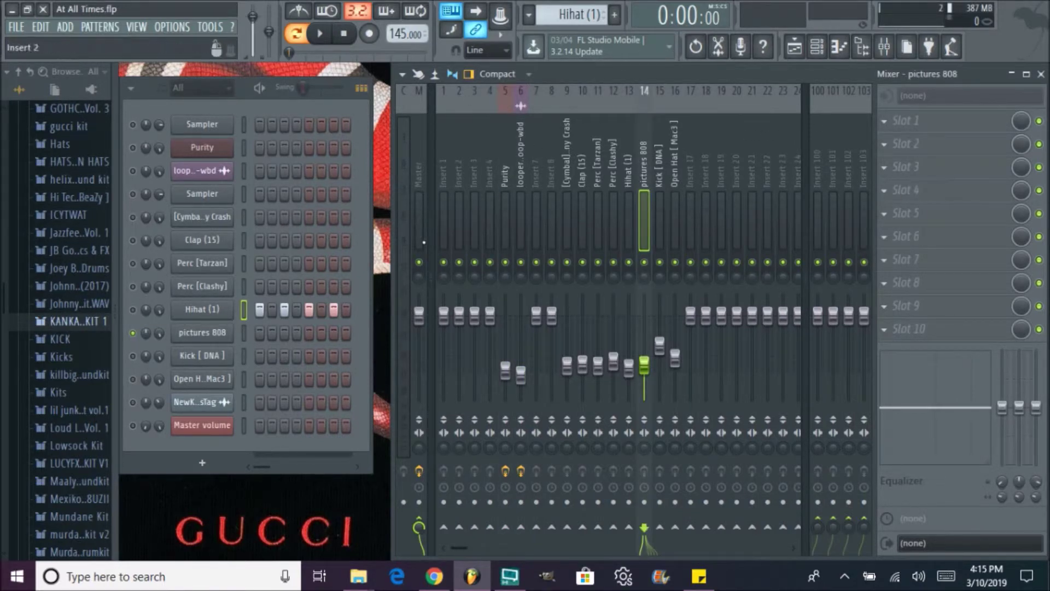
click(419, 219)
click(1040, 190)
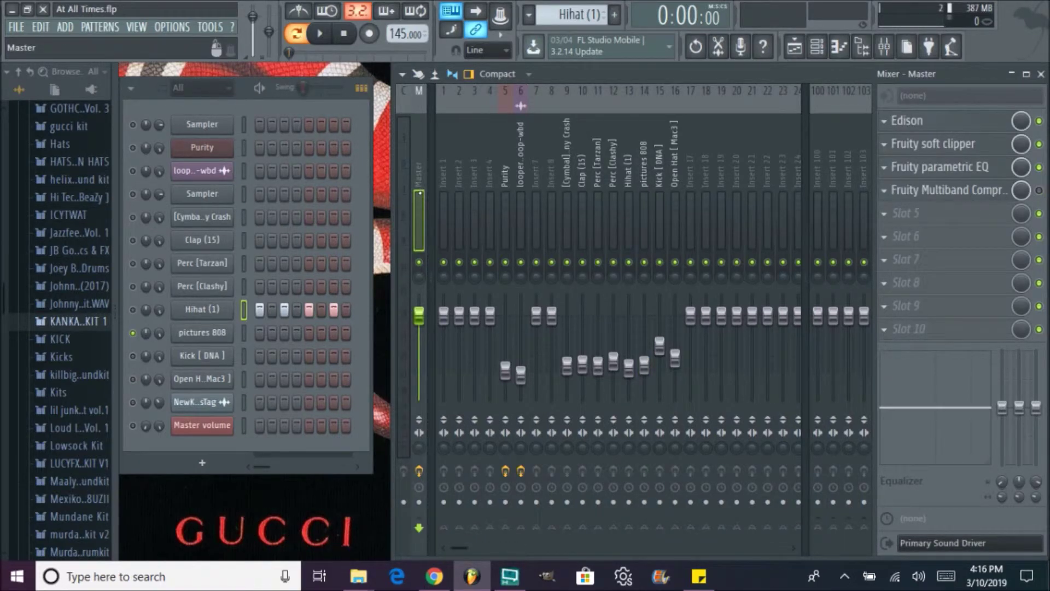
- Browse the Master's FX slot menus and remove the Fruity Multiband Compressor
click(888, 208)
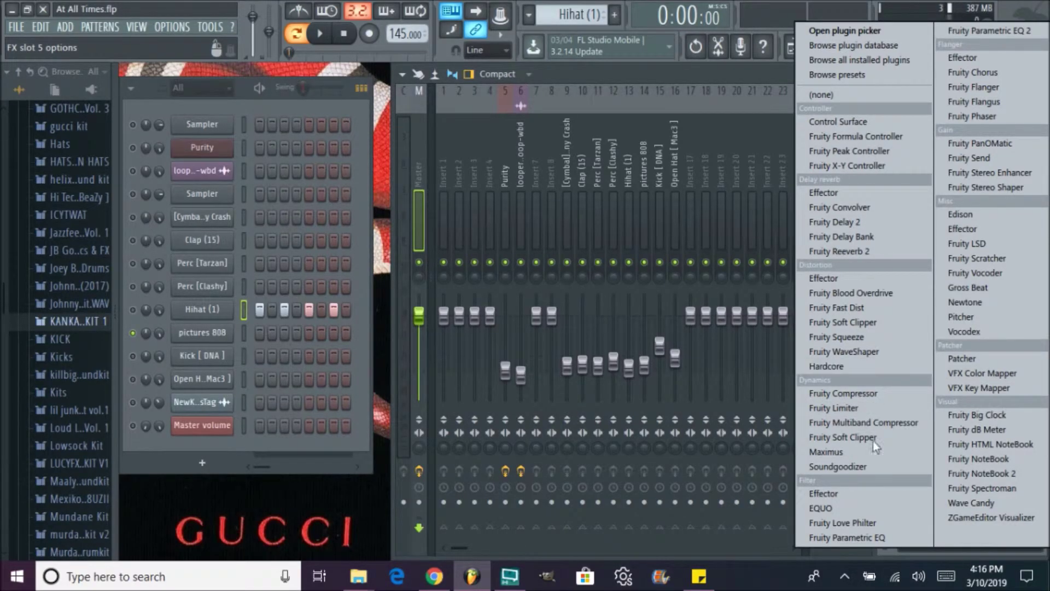
click(864, 423)
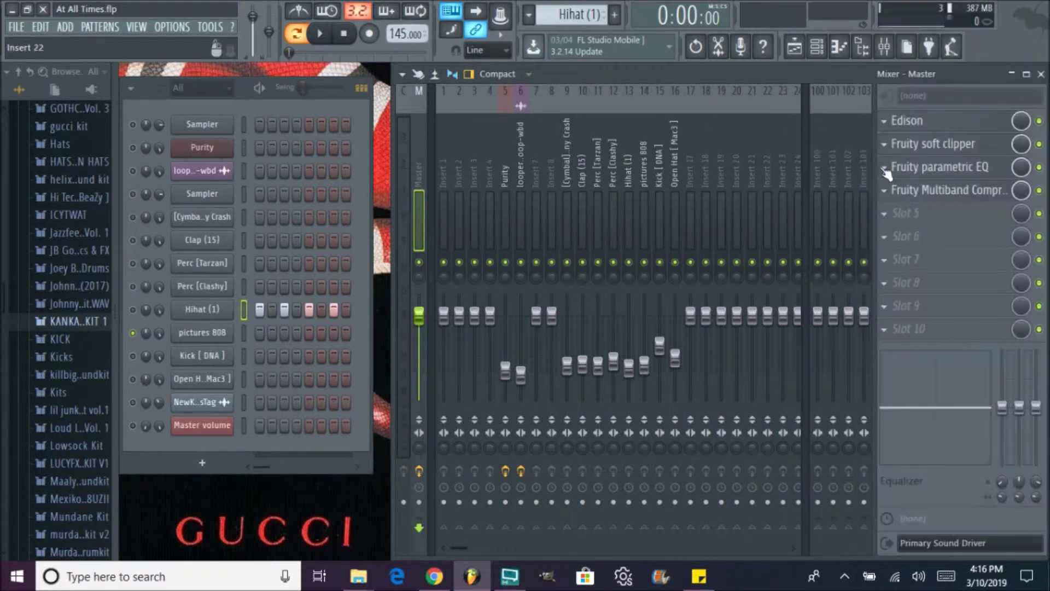
click(885, 190)
mouse_move(900, 210)
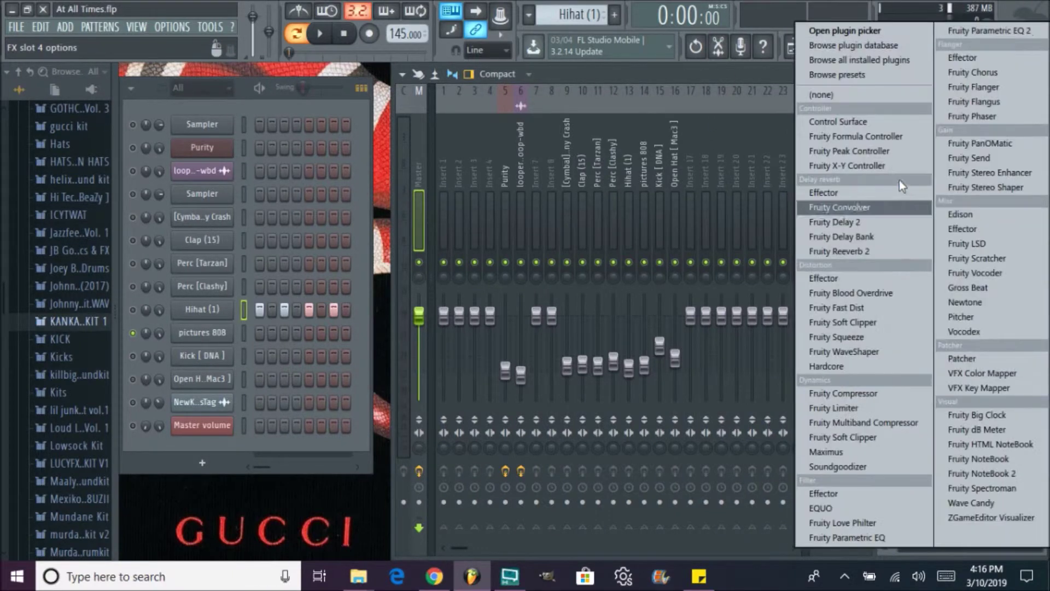
click(864, 87)
- Restore the removed Multiband Compressor on the Master with Ctrl+Z
right_click(133, 309)
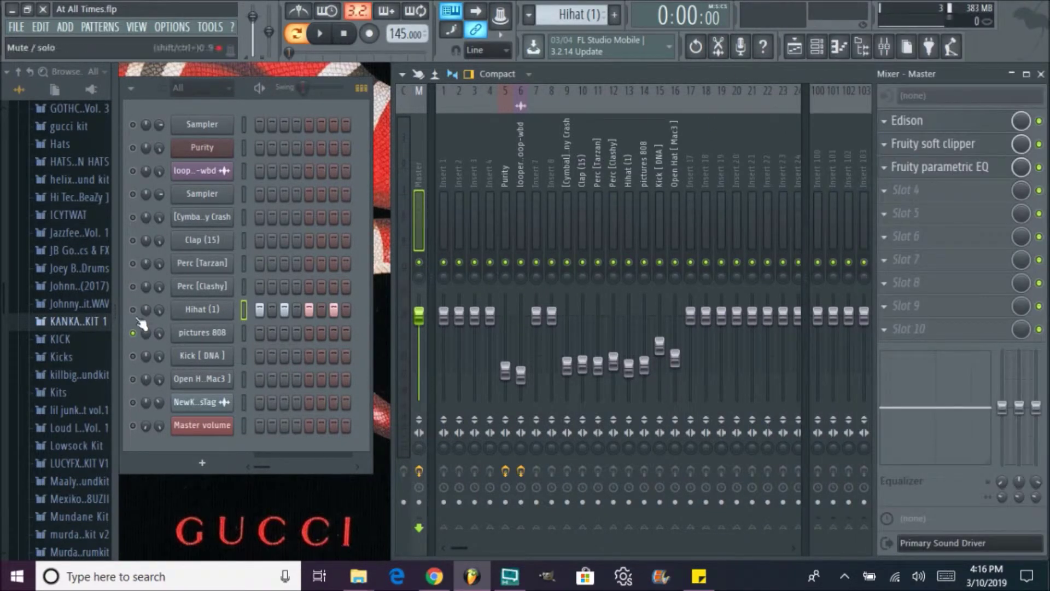
right_click(146, 310)
key(Escape)
key(ctrl+z)
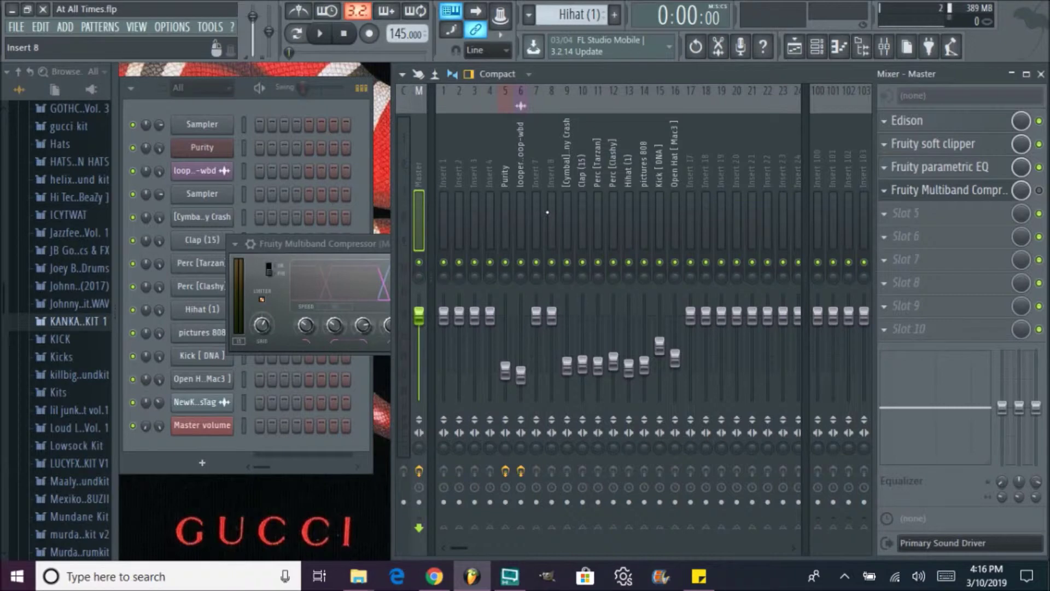
- Apply the Mastering 2.4dB preset from the compressor's plugin options, then close its window
click(902, 190)
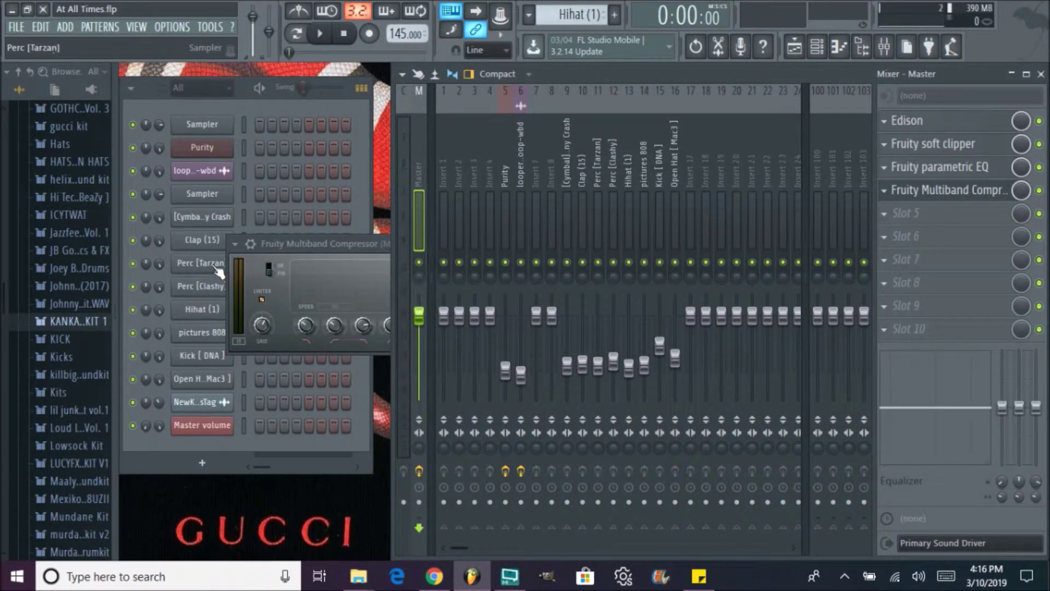
click(235, 244)
mouse_move(324, 286)
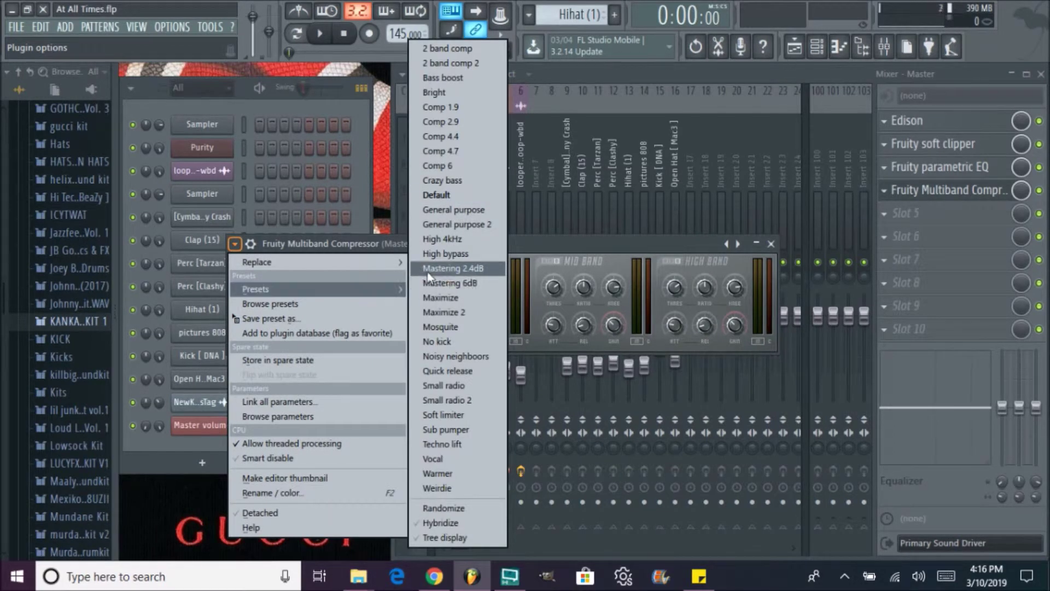
click(481, 273)
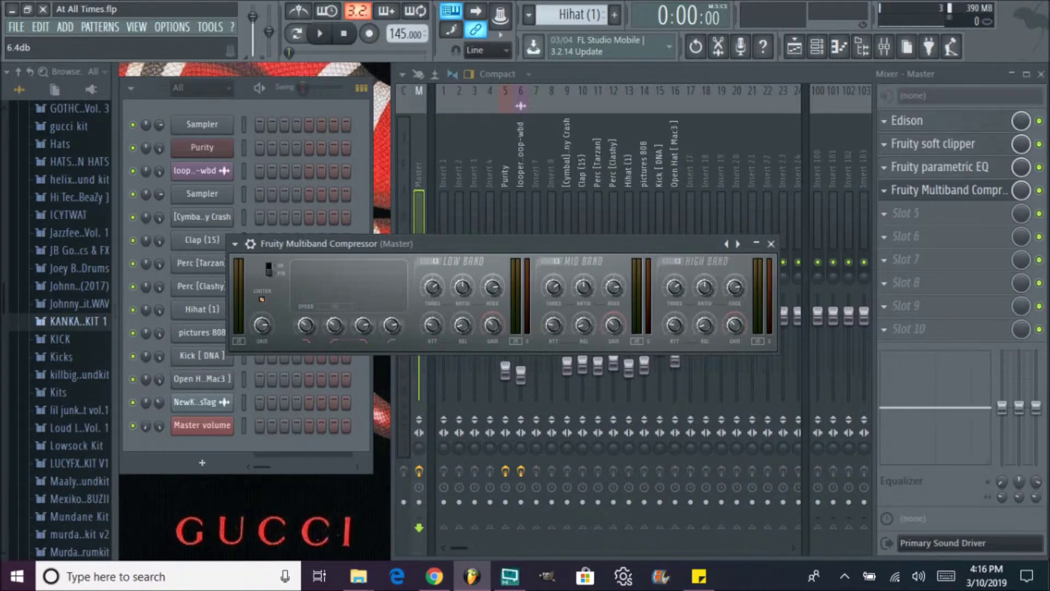
click(771, 243)
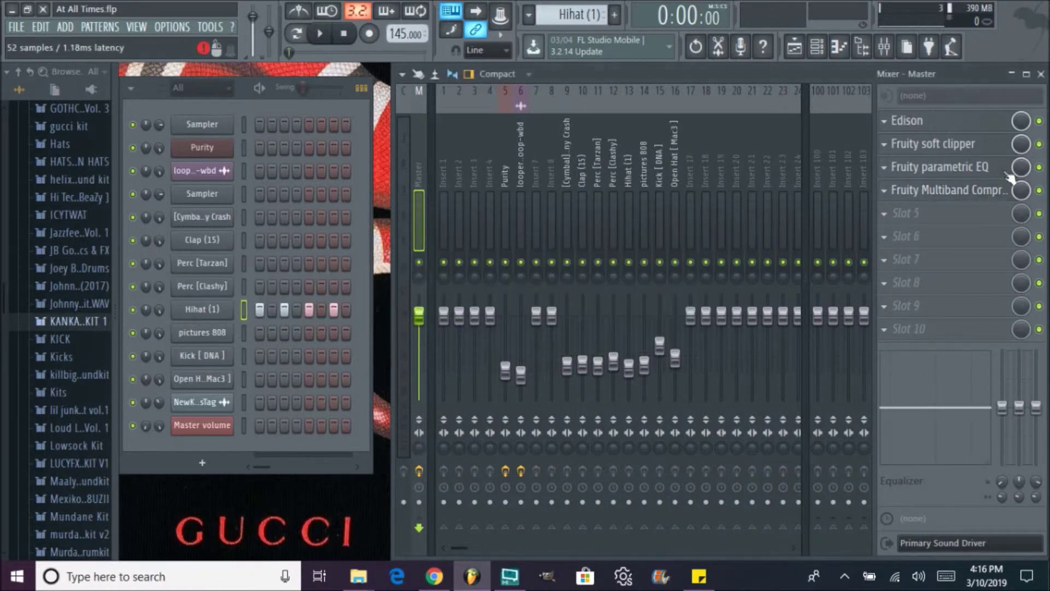
- Play the beat with the master Multiband Compressor bypassed, then re-enabled for comparison, and stop
click(1039, 190)
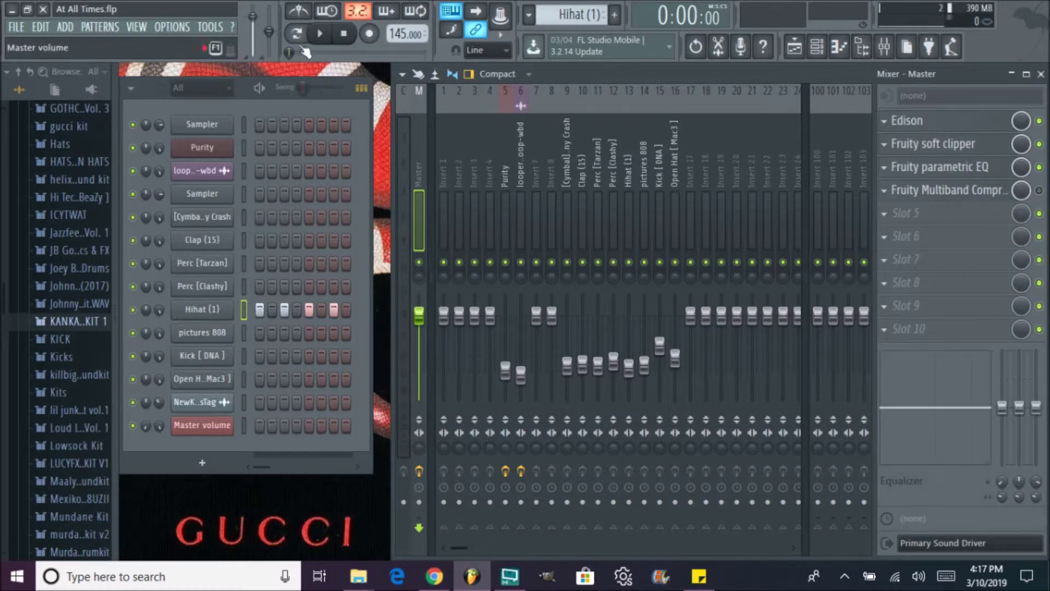
click(329, 35)
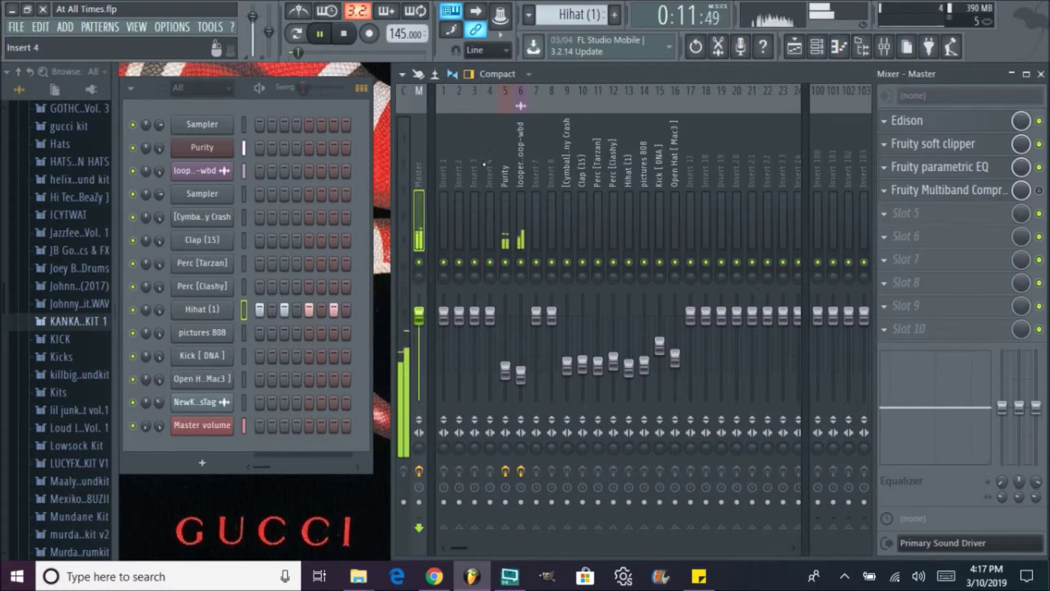
click(1039, 191)
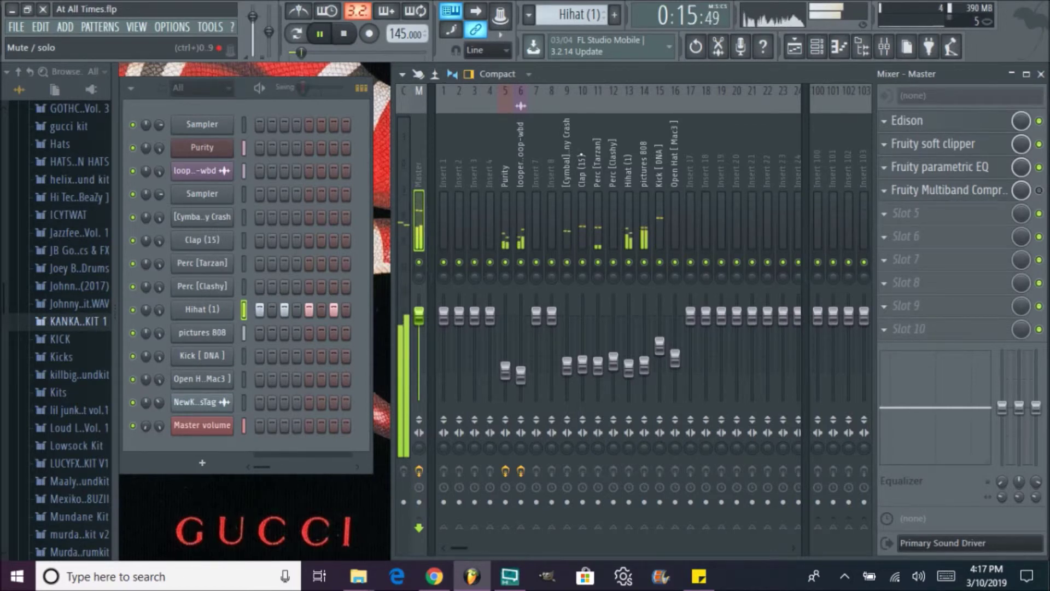
click(348, 34)
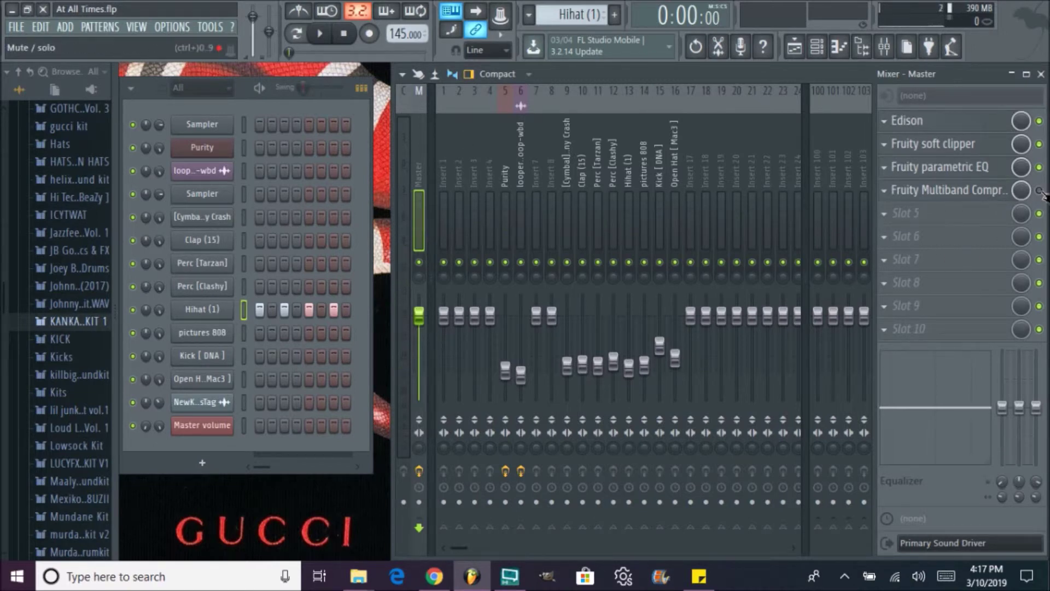
- Play the beat while viewing the Purity and looperman insert effect racks, ending on Purity, then stop
click(320, 34)
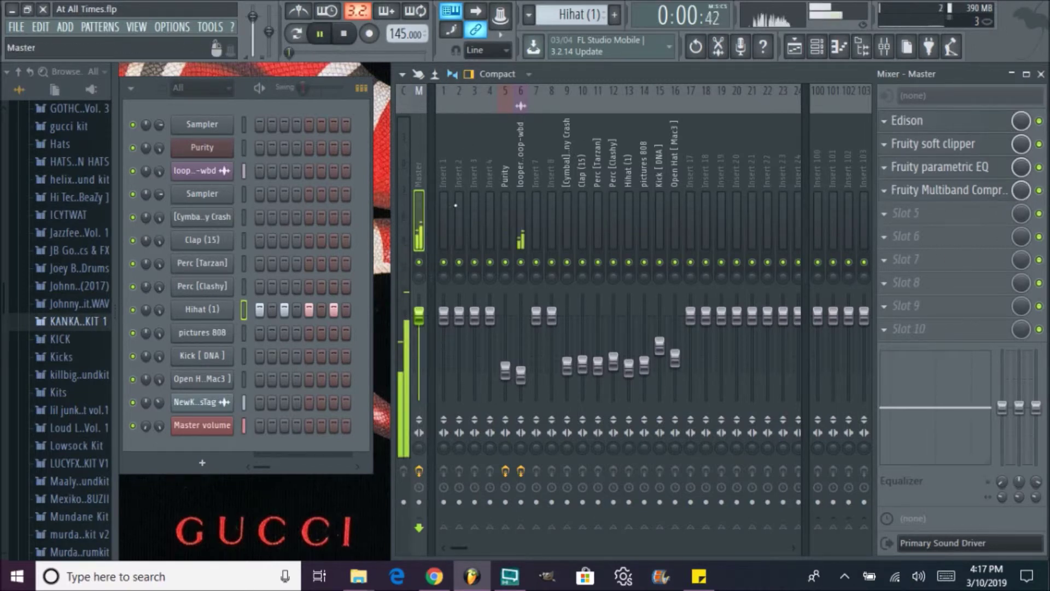
click(507, 226)
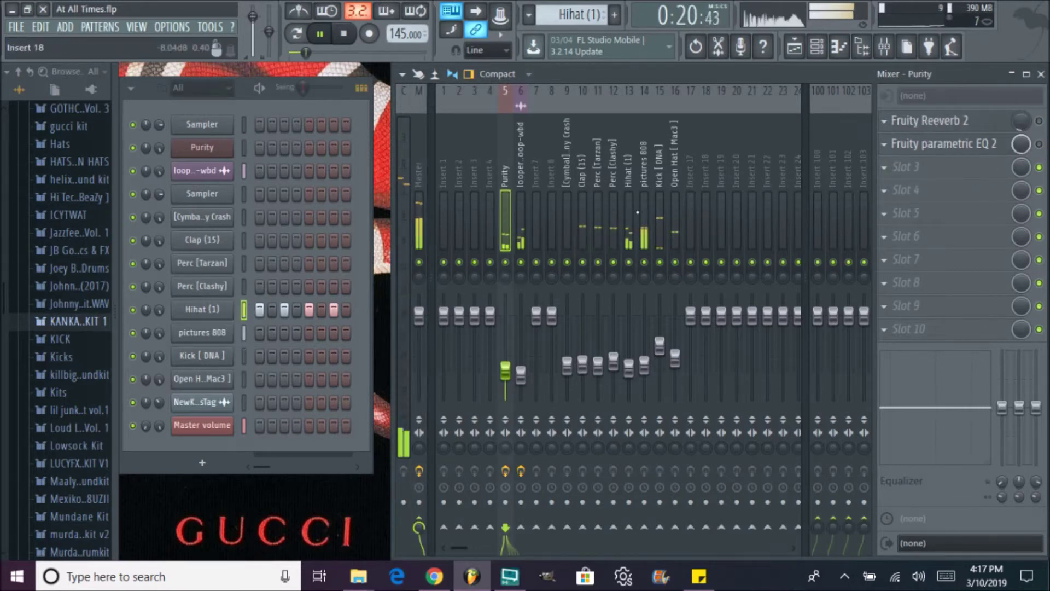
key(Right)
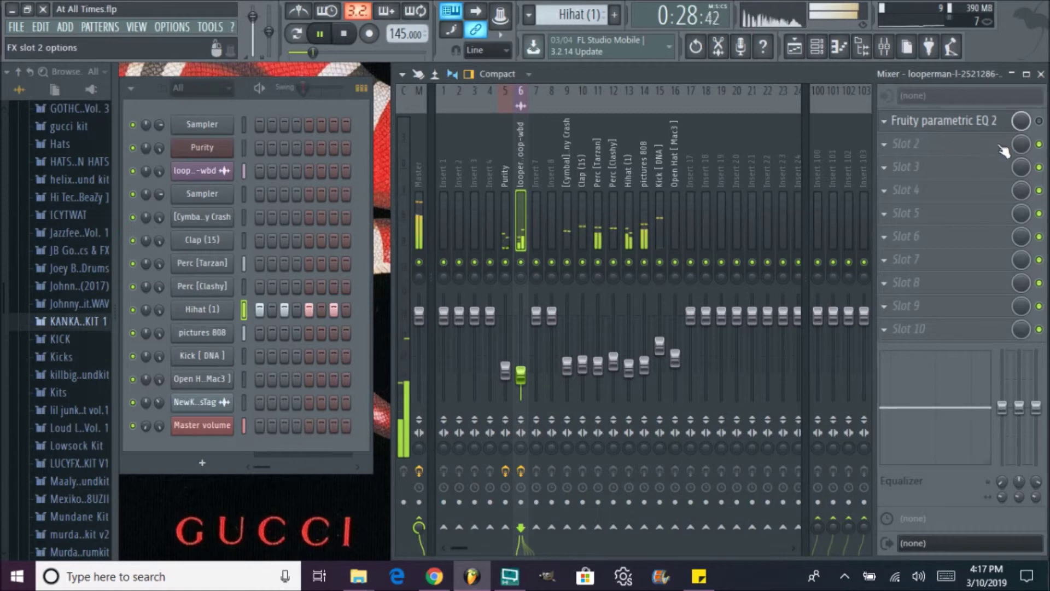
click(505, 220)
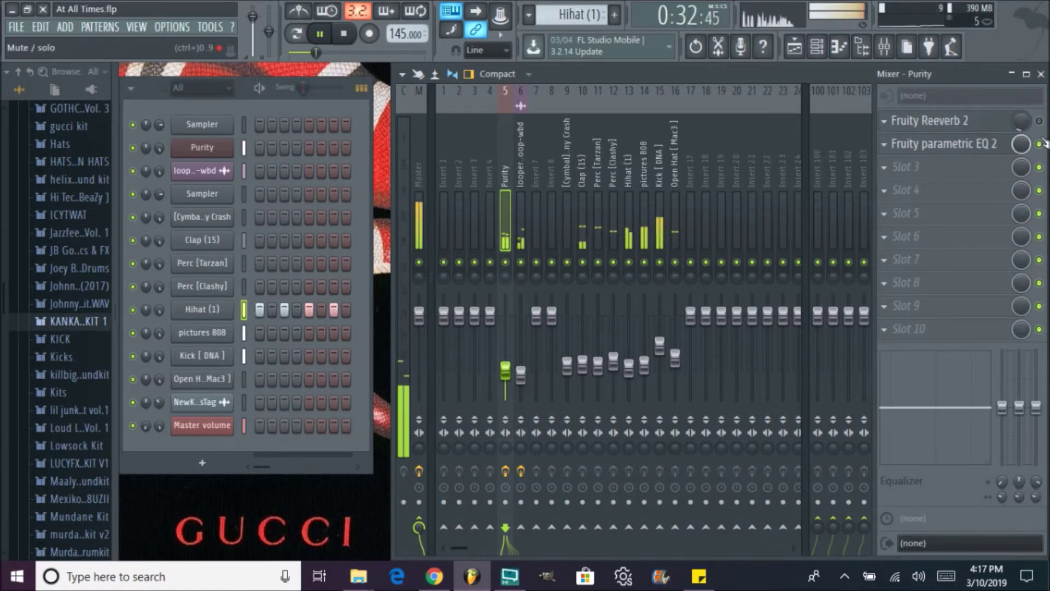
click(344, 34)
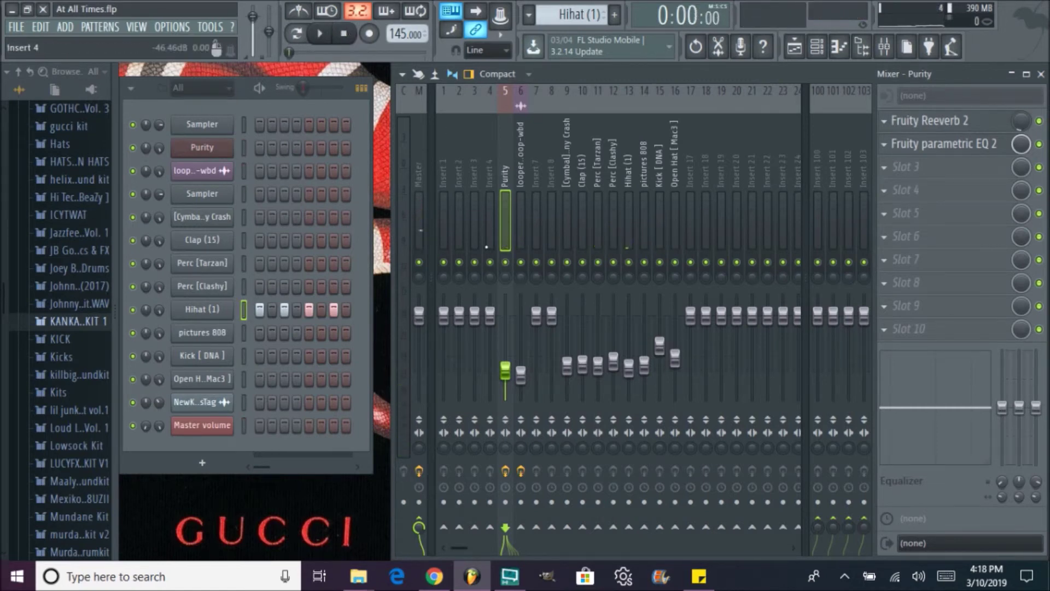
- Inspect the low-cut curve in insert 6's Fruity parametric EQ 2, then select the Master channel
click(516, 211)
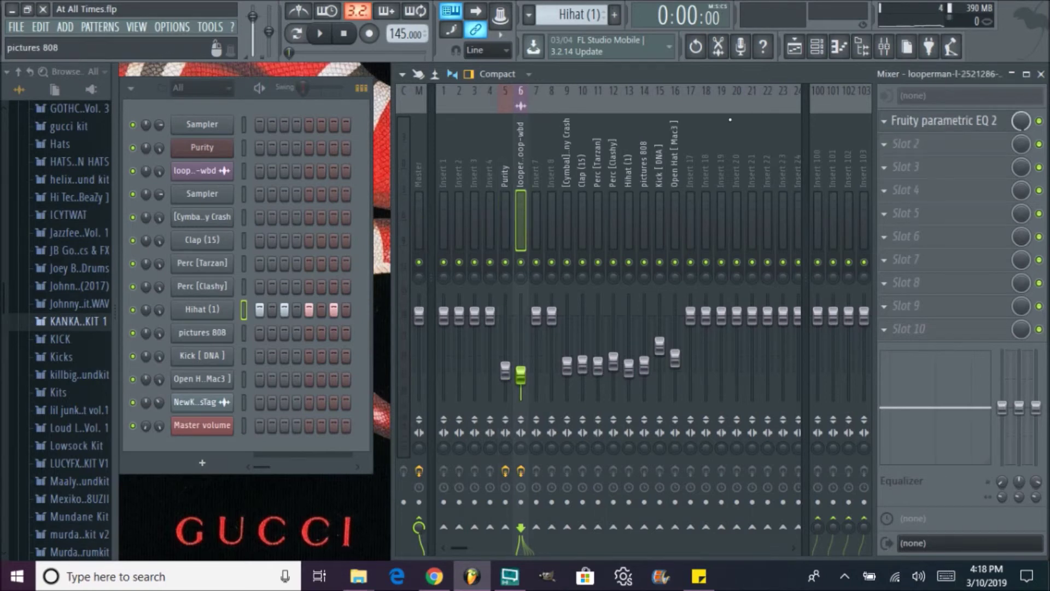
click(983, 125)
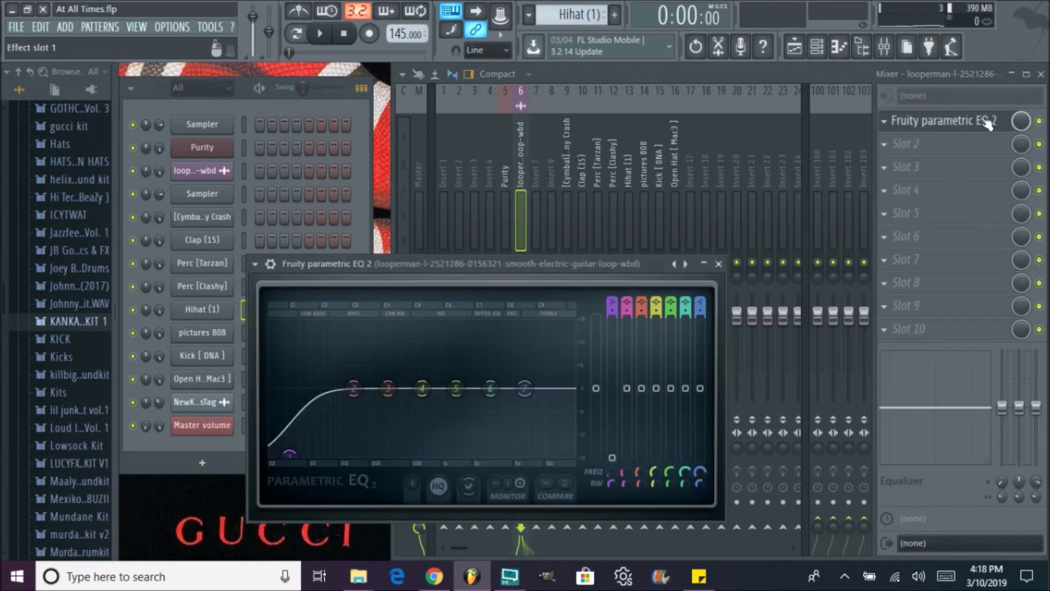
click(988, 124)
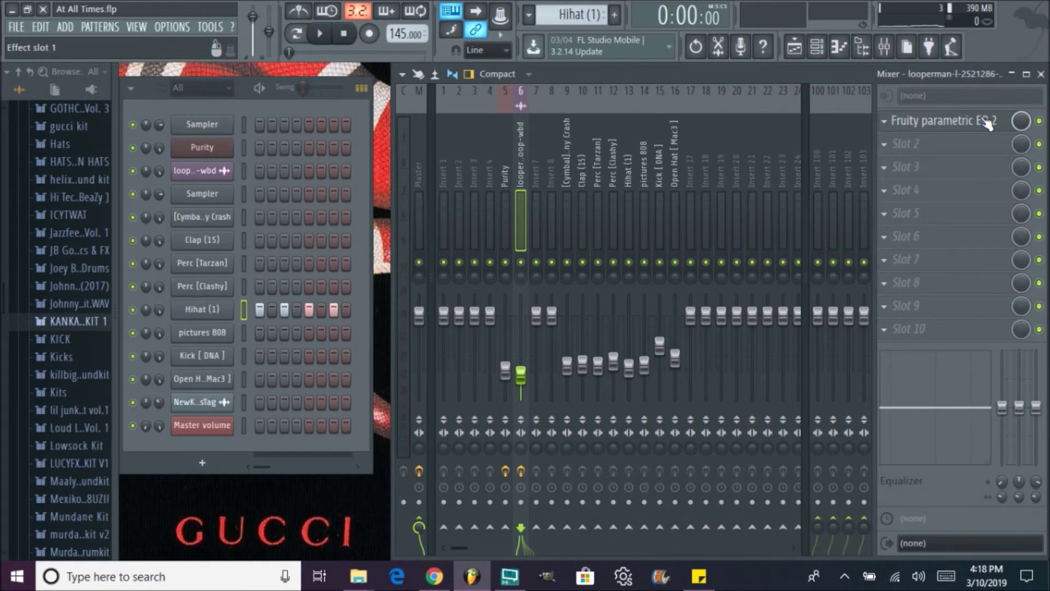
click(988, 124)
click(961, 130)
click(985, 125)
click(985, 124)
click(422, 196)
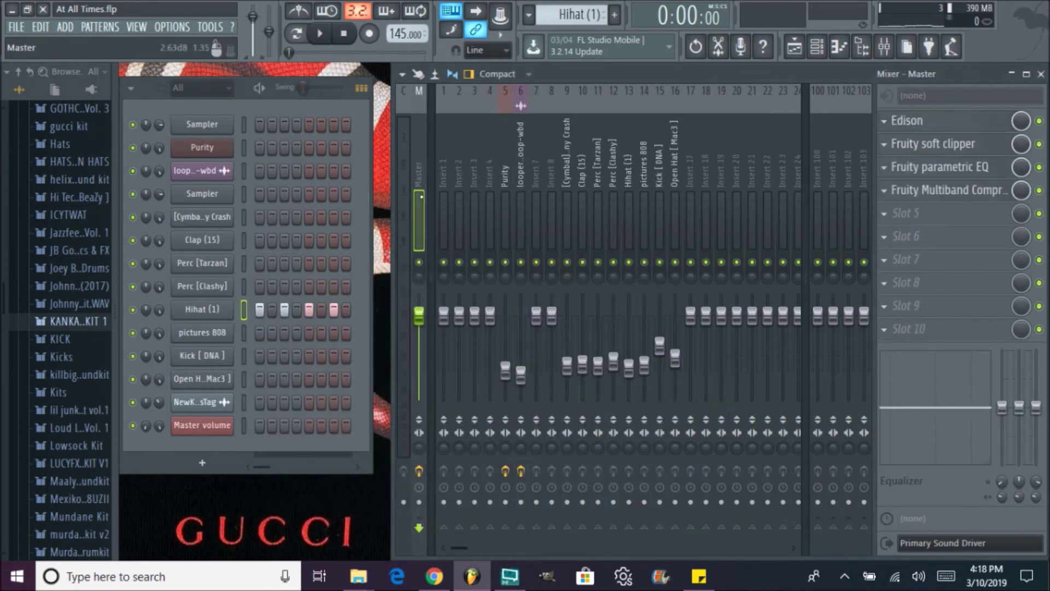